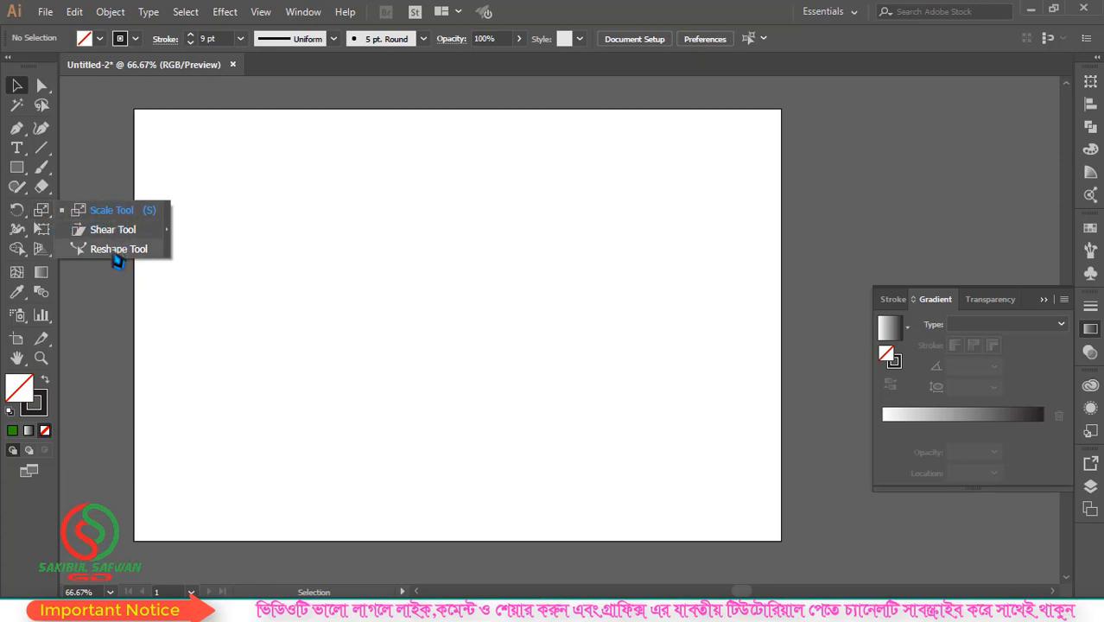
Step: Draw a circle in the upper-left part of the artboard with the Ellipse tool and fill it red
{"action": "left_click", "coordinate": [42, 221]}
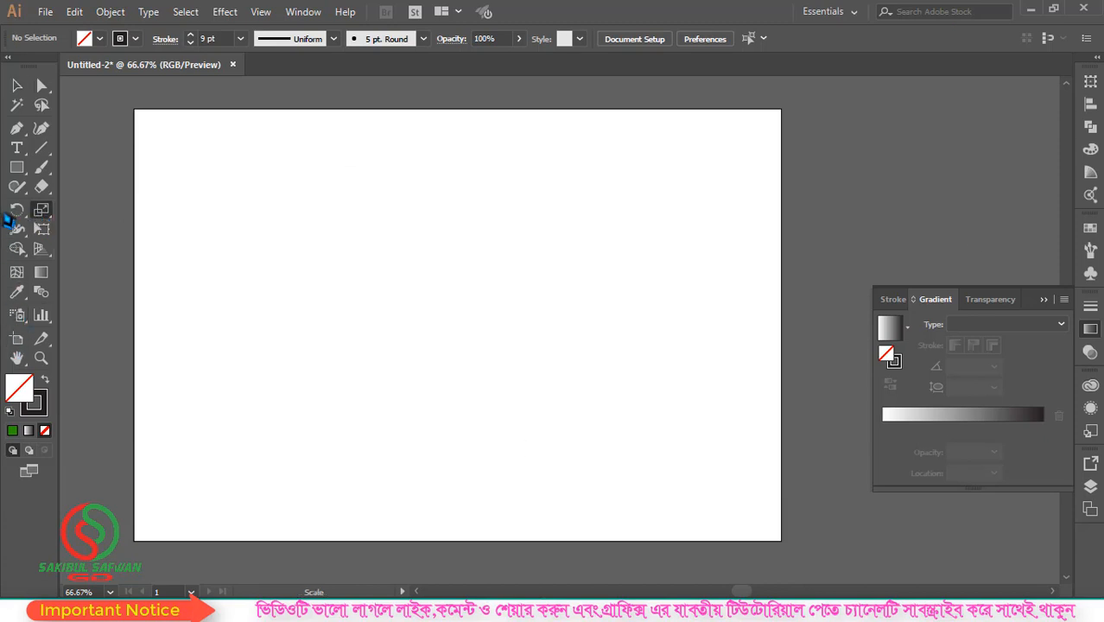
{"action": "left_click", "coordinate": [17, 169]}
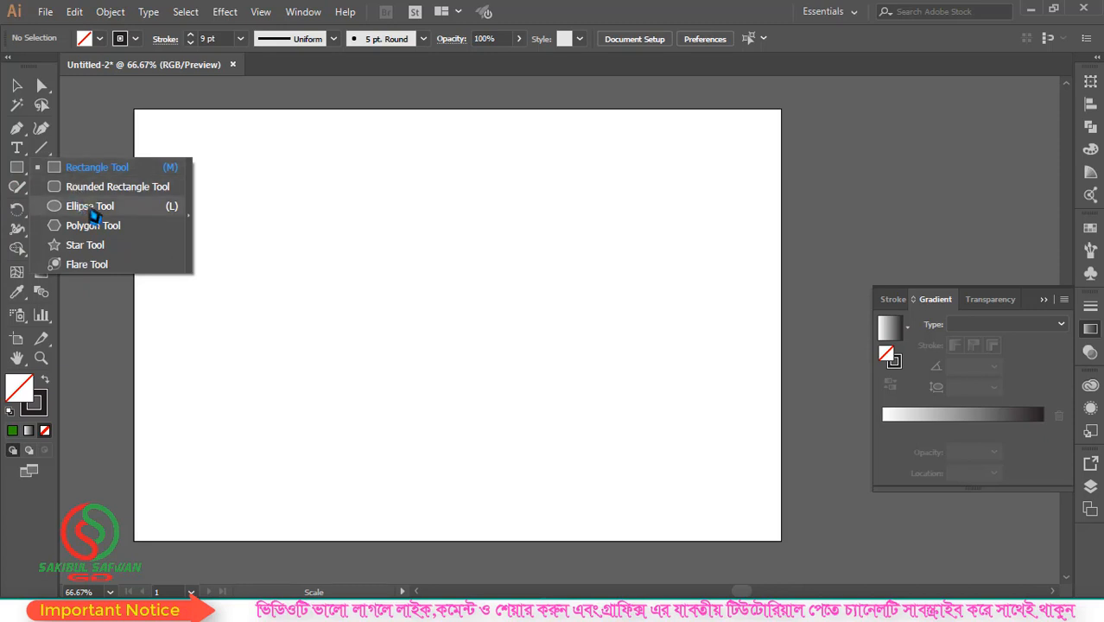
{"action": "left_click", "coordinate": [91, 207]}
{"action": "left_click_drag", "start_coordinate": [315, 269], "coordinate": [387, 337]}
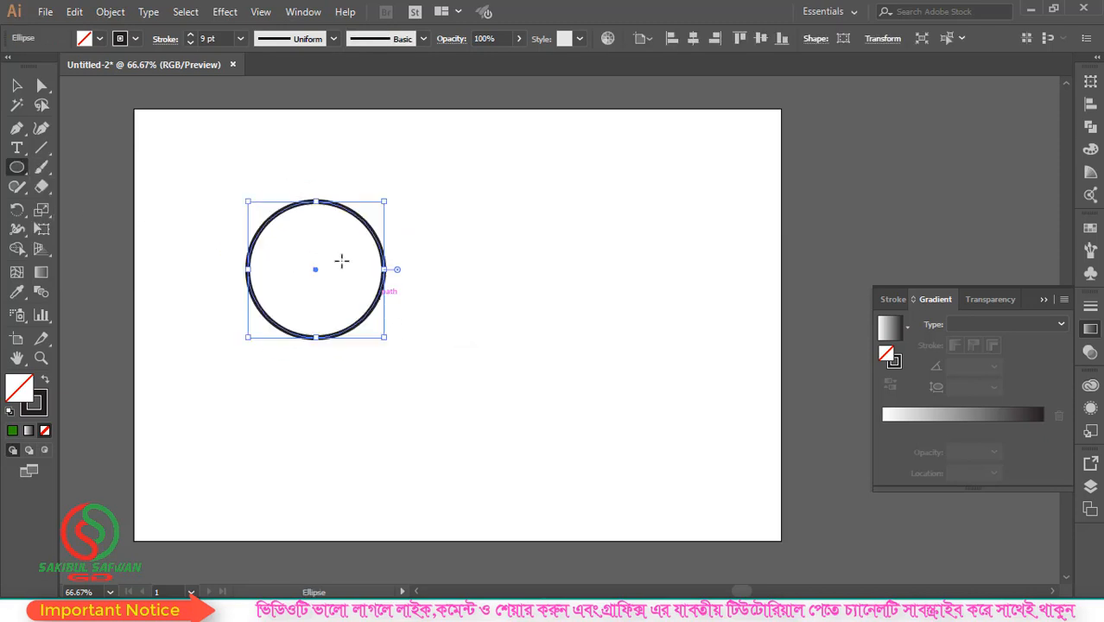
{"action": "left_click", "coordinate": [99, 38]}
{"action": "left_click", "coordinate": [33, 66]}
{"action": "left_click", "coordinate": [56, 66]}
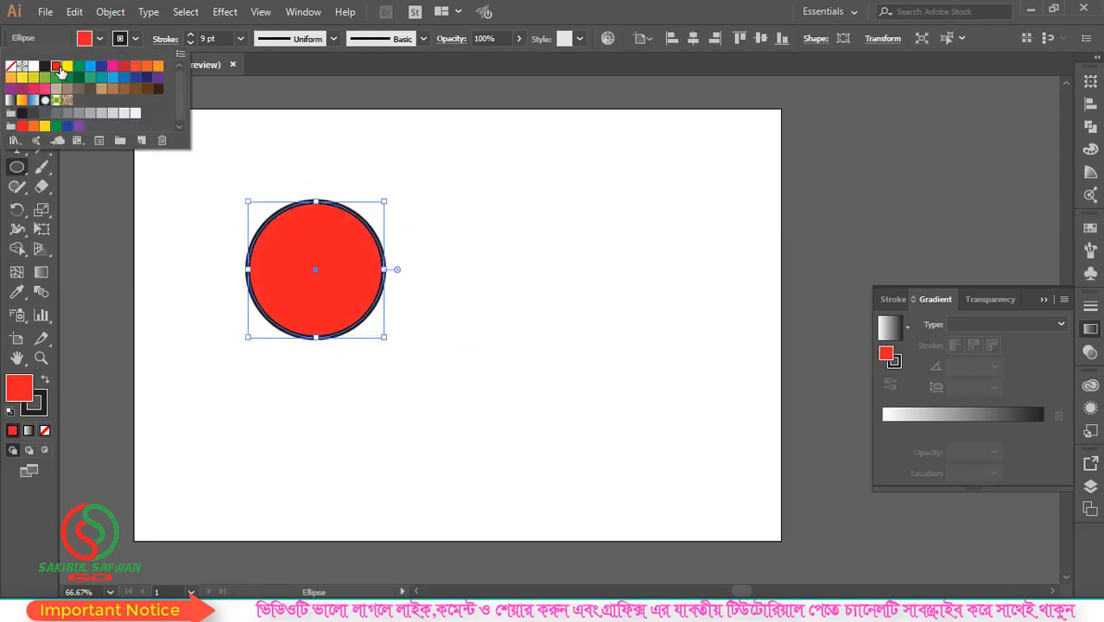
{"action": "key", "text": "Escape"}
Step: Move the red circle a little down and to the right on the artboard, then deselect it
{"action": "key", "text": "v"}
{"action": "left_click_drag", "start_coordinate": [297, 231], "coordinate": [364, 261]}
{"action": "left_click", "coordinate": [529, 279]}
{"action": "scroll", "coordinate": [419, 315], "scroll_direction": "up", "scroll_amount": 1}
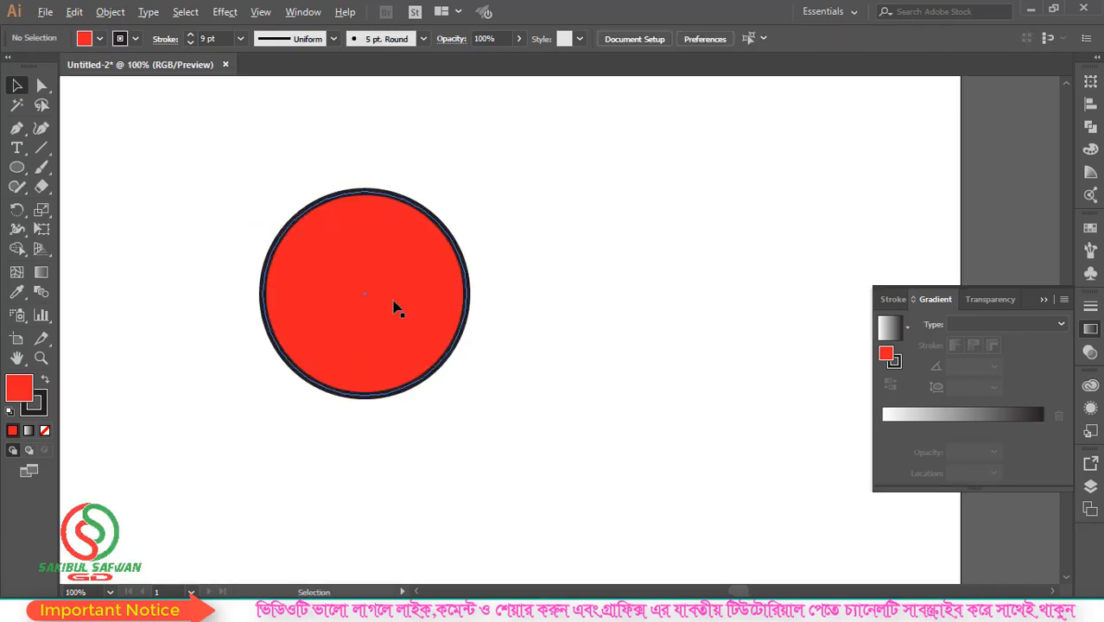
{"action": "scroll", "coordinate": [406, 316], "scroll_direction": "down", "scroll_amount": 1}
{"action": "scroll", "coordinate": [424, 321], "scroll_direction": "down", "scroll_amount": 1}
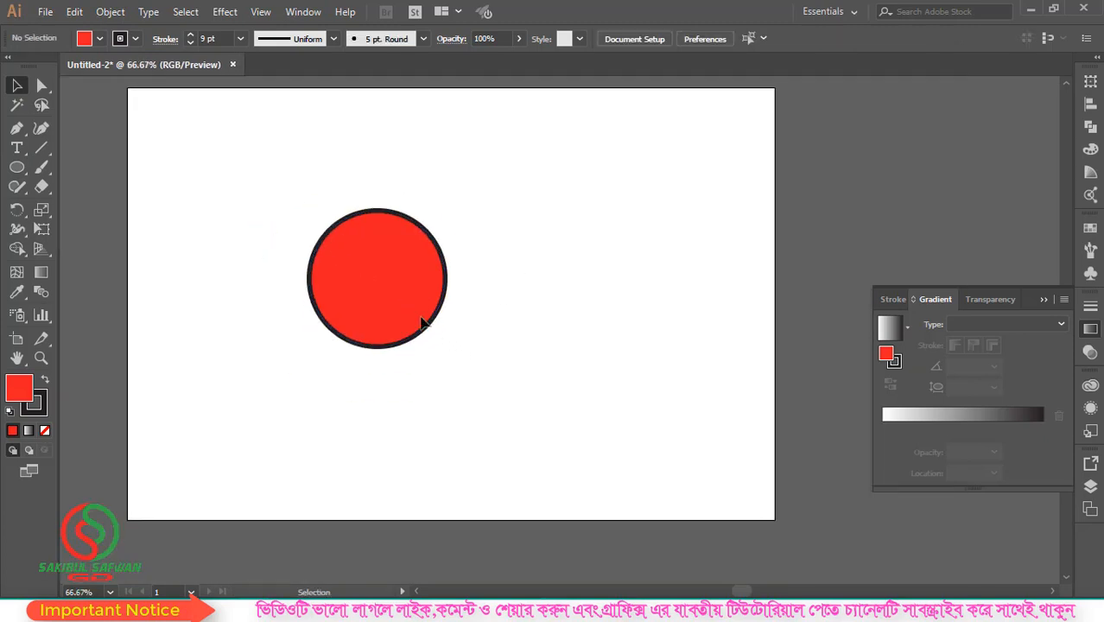
Step: Scale the red circle uniformly to 80% using the Scale tool's options
{"action": "left_click", "coordinate": [431, 254]}
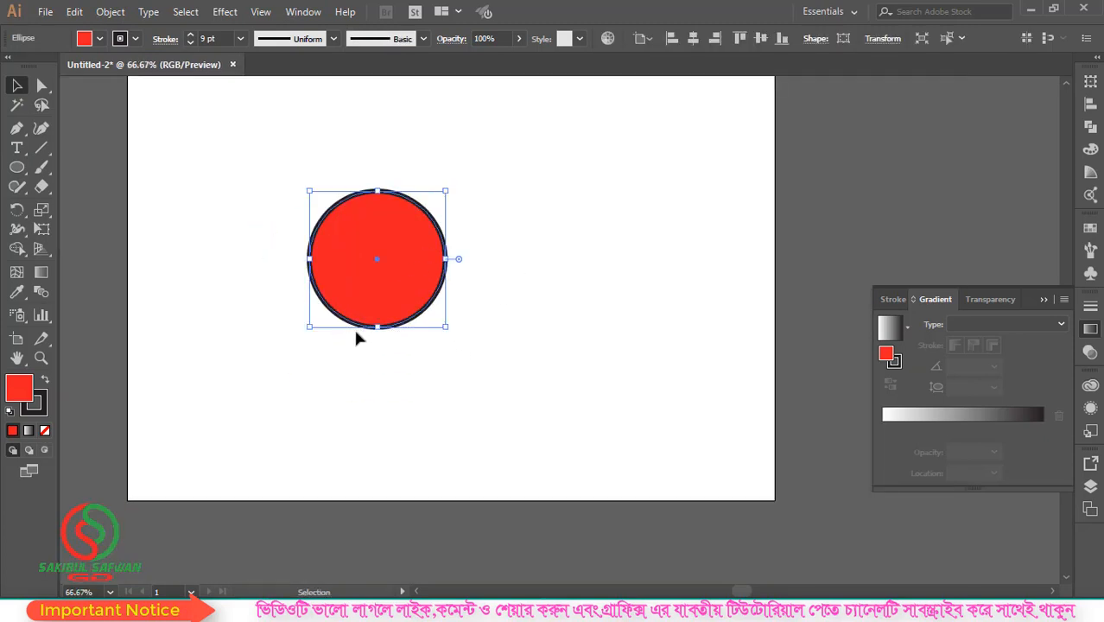
{"action": "double_click", "coordinate": [42, 211]}
{"action": "left_click_drag", "start_coordinate": [553, 144], "coordinate": [663, 122]}
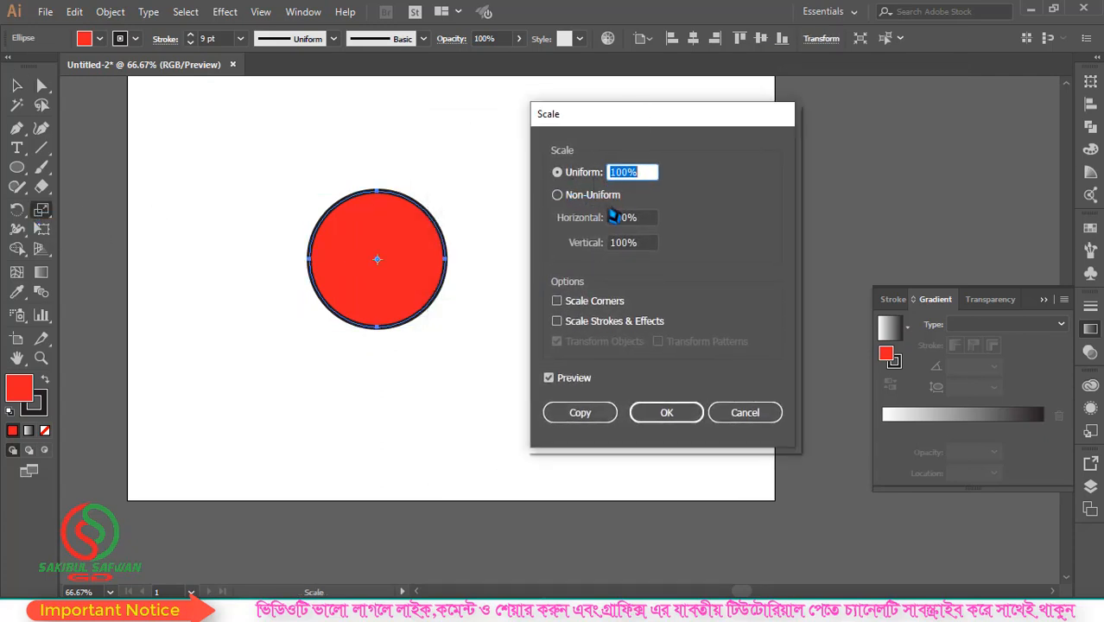
{"action": "left_click", "coordinate": [640, 172]}
{"action": "double_click", "coordinate": [639, 173]}
{"action": "key", "text": "Down"}
{"action": "key", "text": "Down"}
{"action": "key", "text": "Down"}
{"action": "key", "text": "Down"}
{"action": "key", "text": "Down"}
{"action": "key", "text": "Down"}
{"action": "key", "text": "Down"}
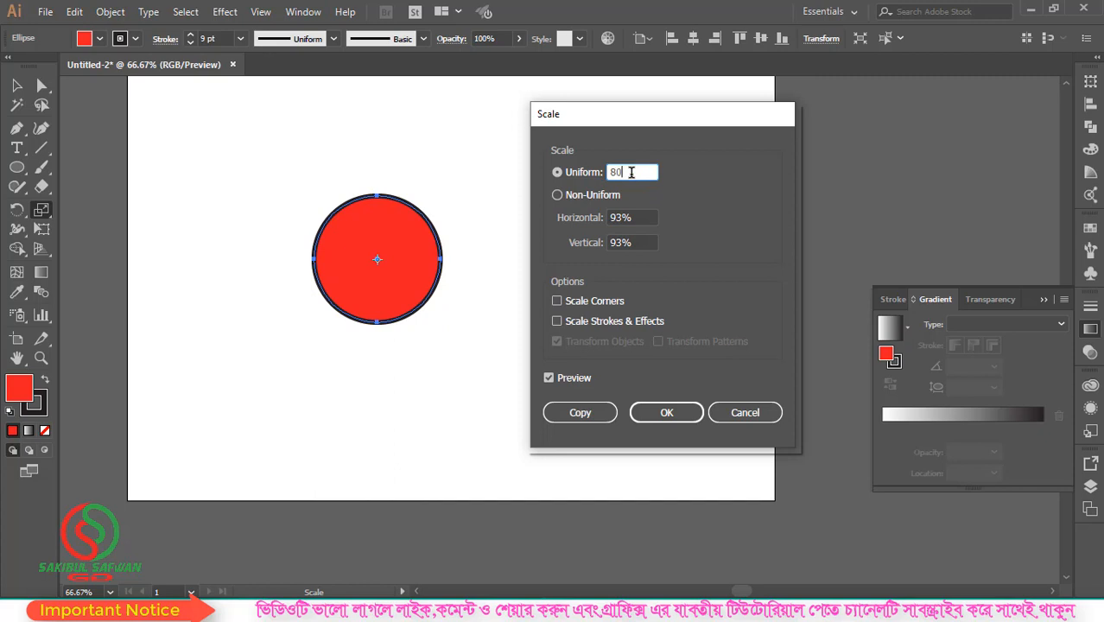
{"action": "left_click", "coordinate": [671, 415]}
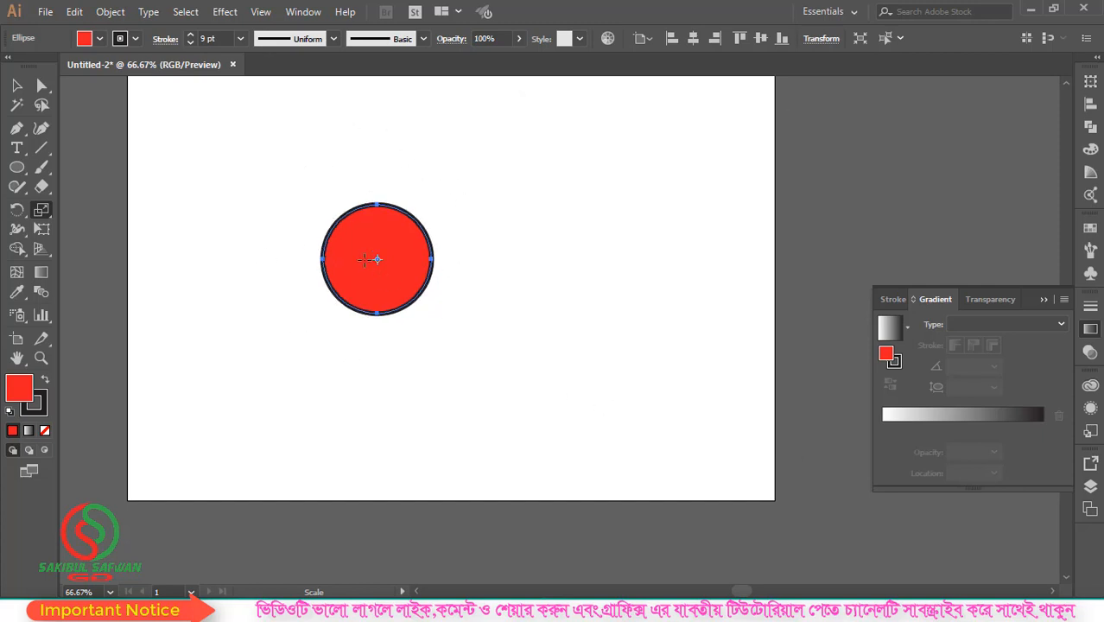
Step: Scale the circle non-uniformly to 100% horizontal and 80% vertical relative to its original size
{"action": "double_click", "coordinate": [40, 210]}
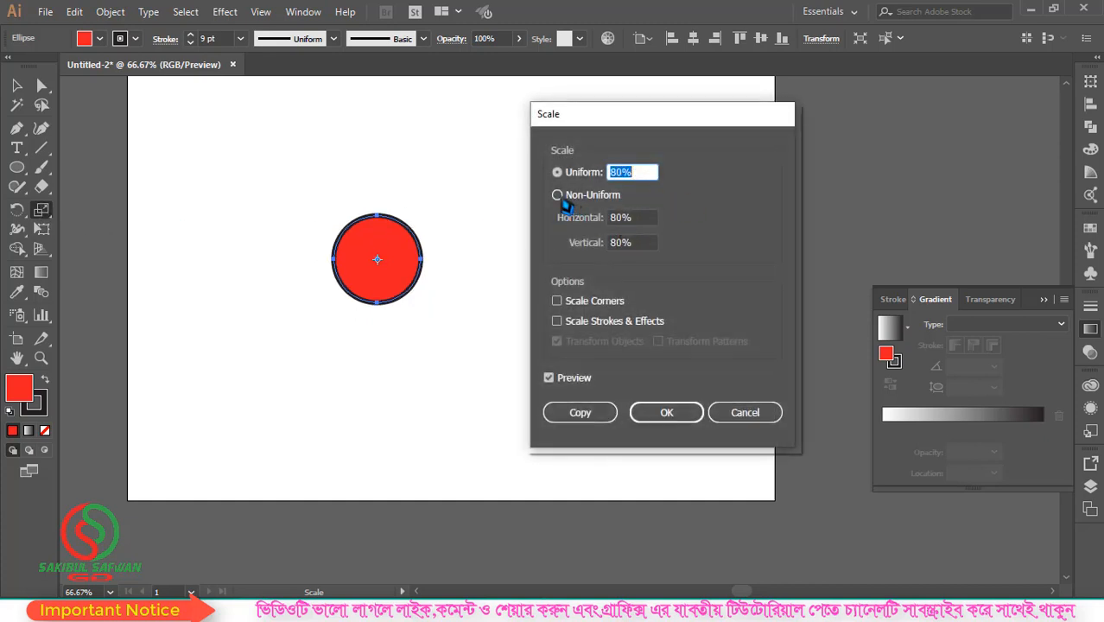
{"action": "left_click", "coordinate": [557, 194]}
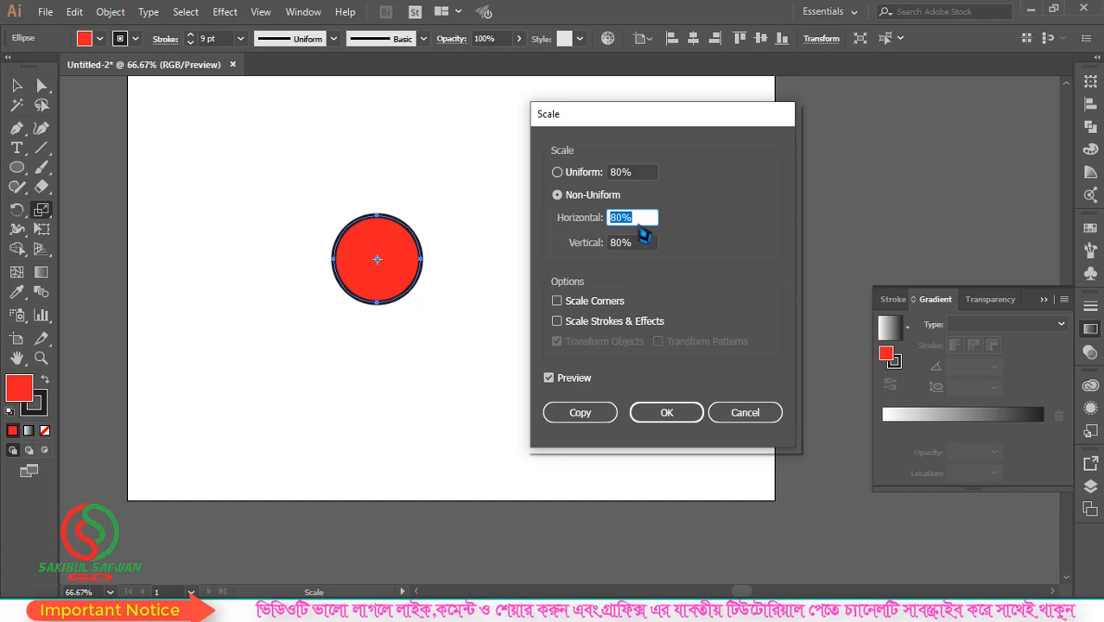
{"action": "left_click_drag", "start_coordinate": [637, 218], "coordinate": [588, 222]}
{"action": "key", "text": "Tab"}
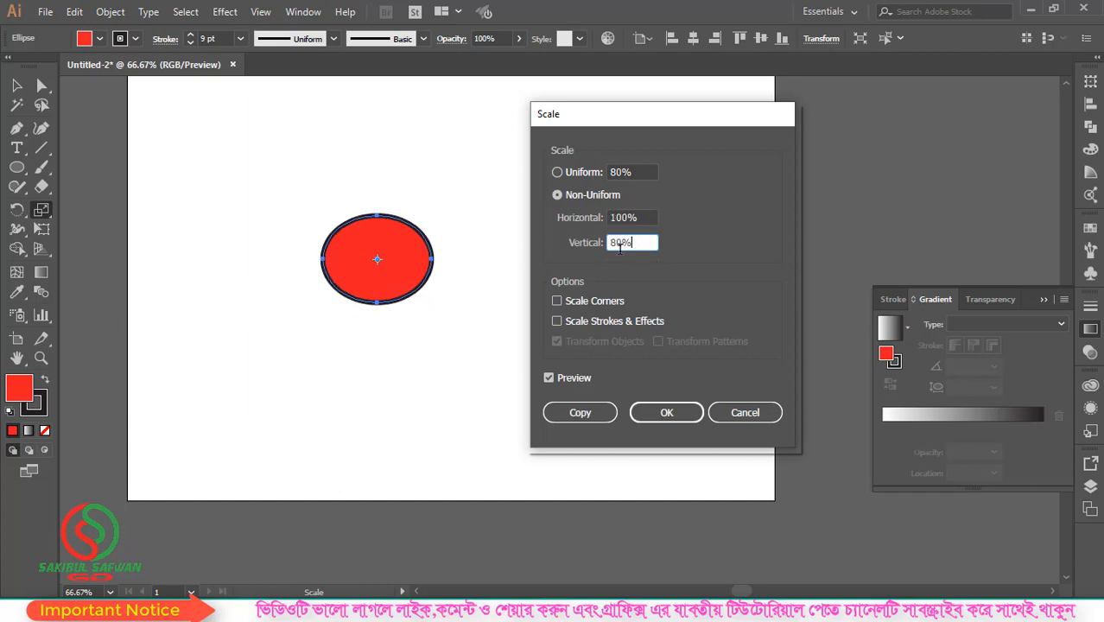
{"action": "left_click", "coordinate": [671, 419]}
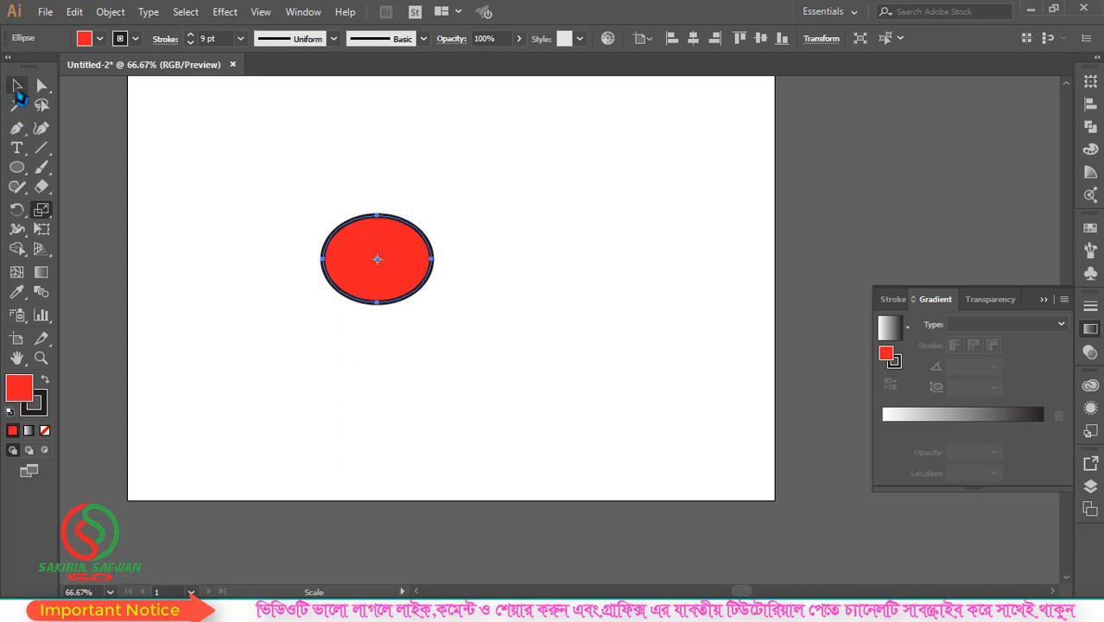
Step: Select the red ellipse and delete it from the artboard
{"action": "left_click", "coordinate": [17, 85]}
{"action": "left_click_drag", "start_coordinate": [318, 167], "coordinate": [619, 387]}
{"action": "key", "text": "Delete"}
Step: Draw a red square near the middle of the artboard with the Rectangle tool and remove its stroke
{"action": "left_click_drag", "start_coordinate": [16, 167], "coordinate": [78, 173]}
{"action": "left_click_drag", "start_coordinate": [333, 188], "coordinate": [462, 316]}
{"action": "left_click", "coordinate": [17, 85]}
{"action": "left_click", "coordinate": [120, 38]}
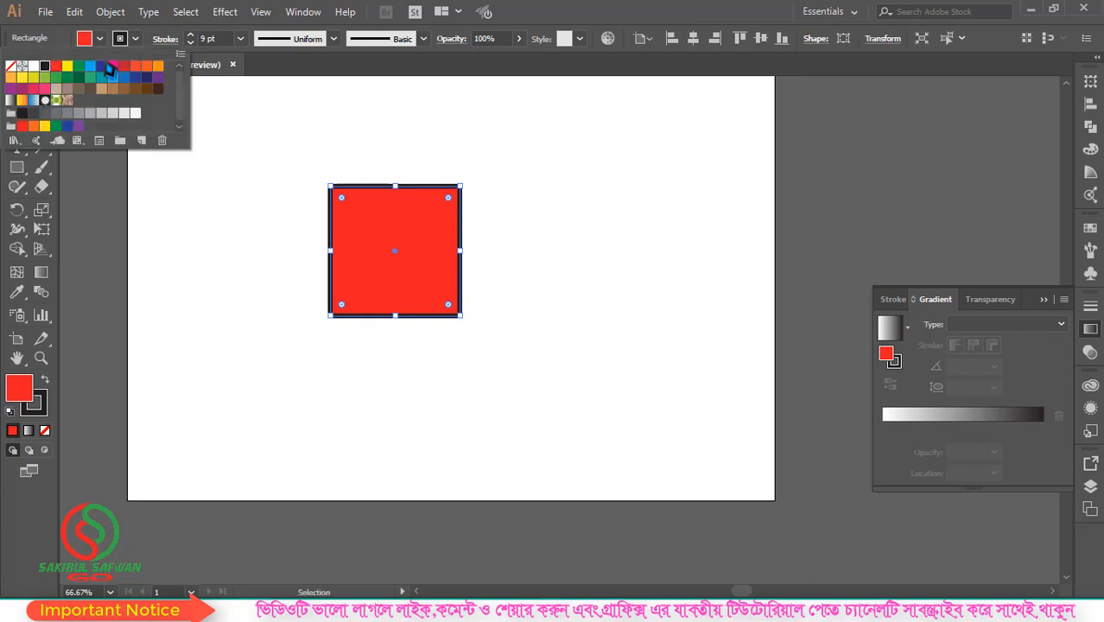
{"action": "left_click", "coordinate": [12, 73]}
{"action": "left_click", "coordinate": [508, 285]}
{"action": "scroll", "coordinate": [406, 240], "scroll_direction": "up", "scroll_amount": 1}
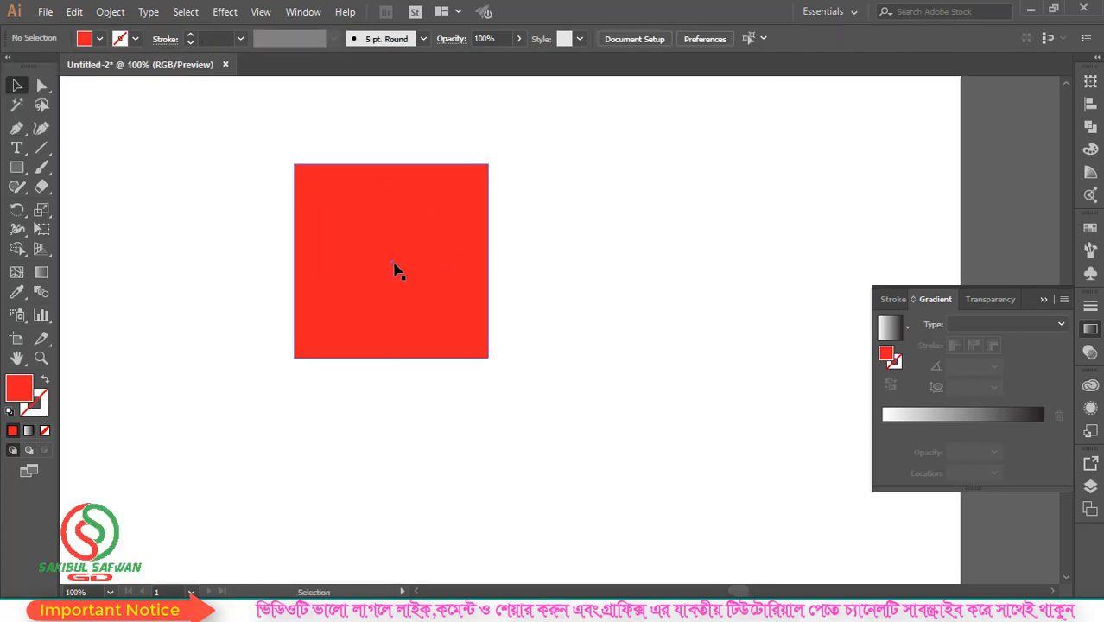
Step: Create a smaller concentric copy of the red square inside it and fill the copy yellow
{"action": "left_click", "coordinate": [418, 244]}
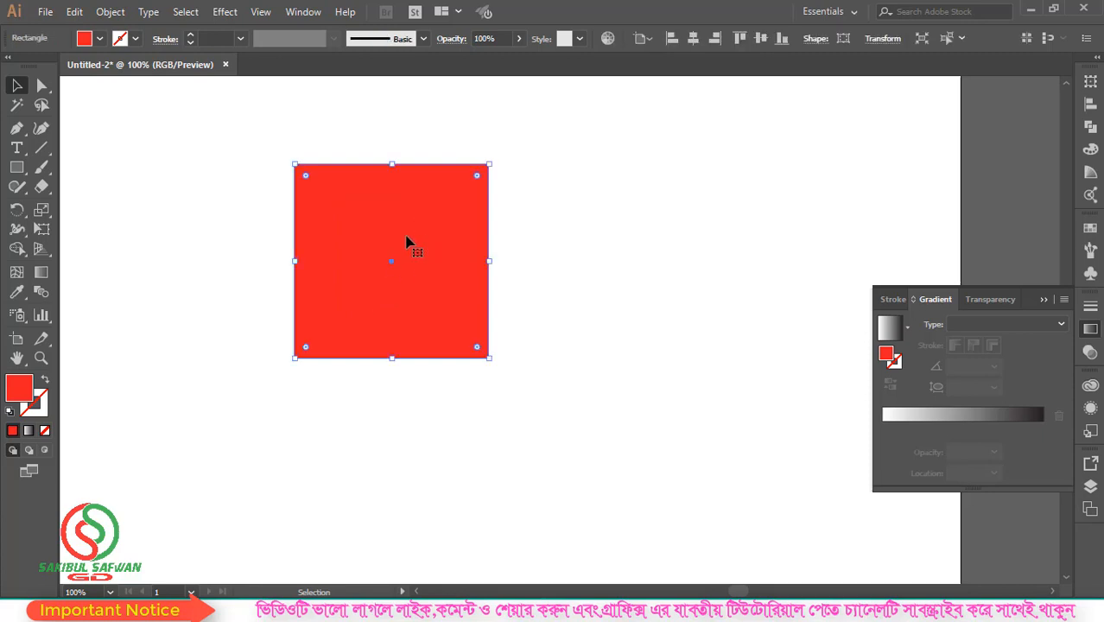
{"action": "key", "text": "a"}
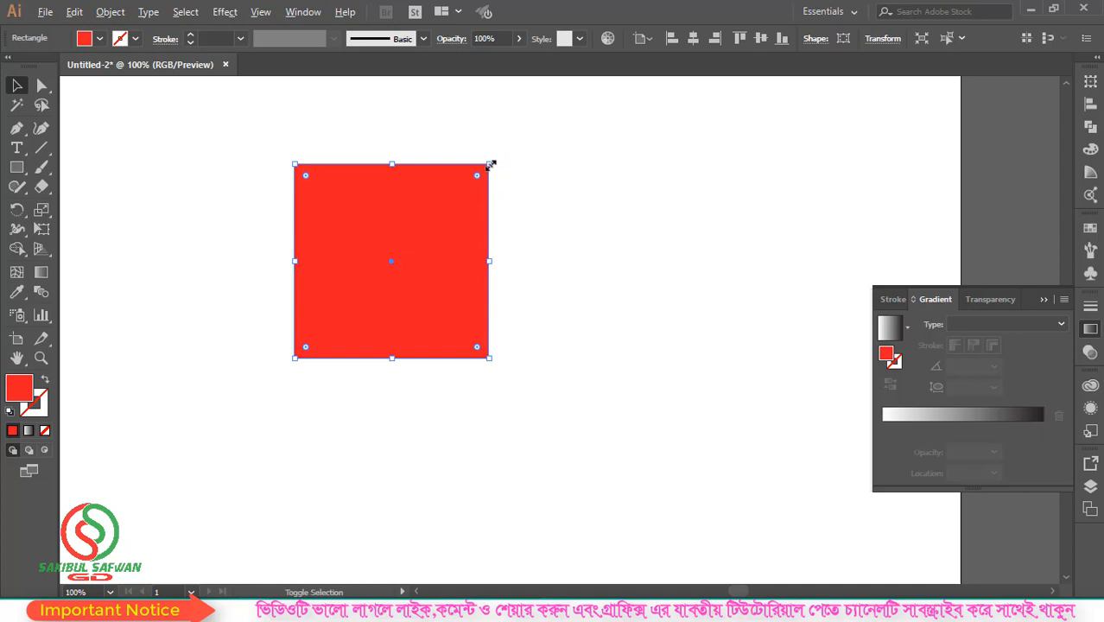
{"action": "left_click_drag", "start_coordinate": [489, 164], "coordinate": [466, 187]}
{"action": "left_click", "coordinate": [100, 39]}
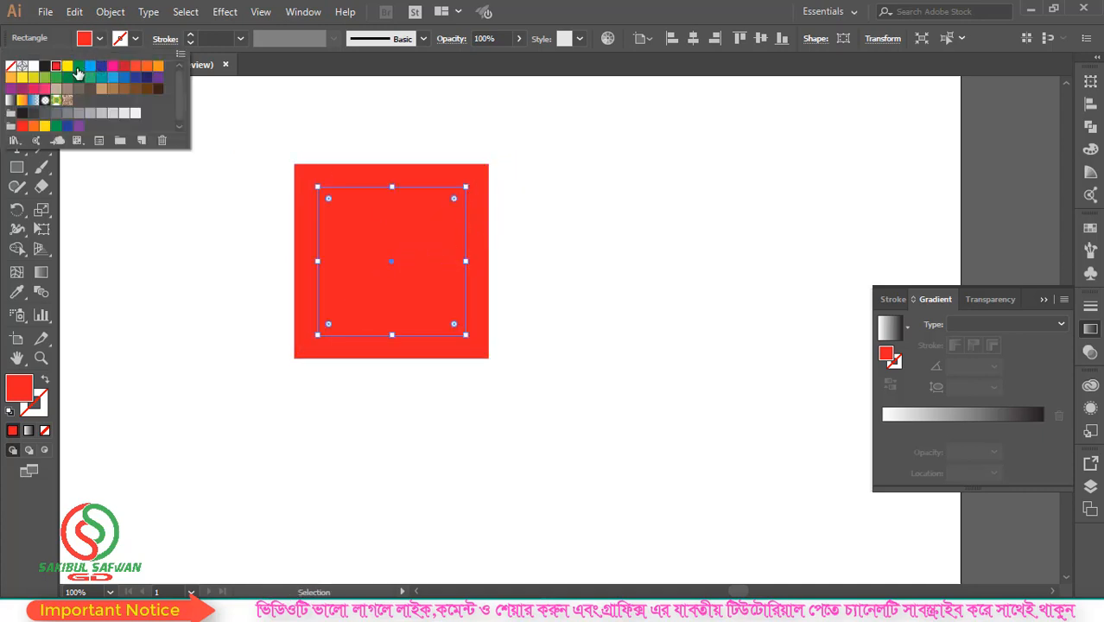
{"action": "left_click", "coordinate": [70, 73]}
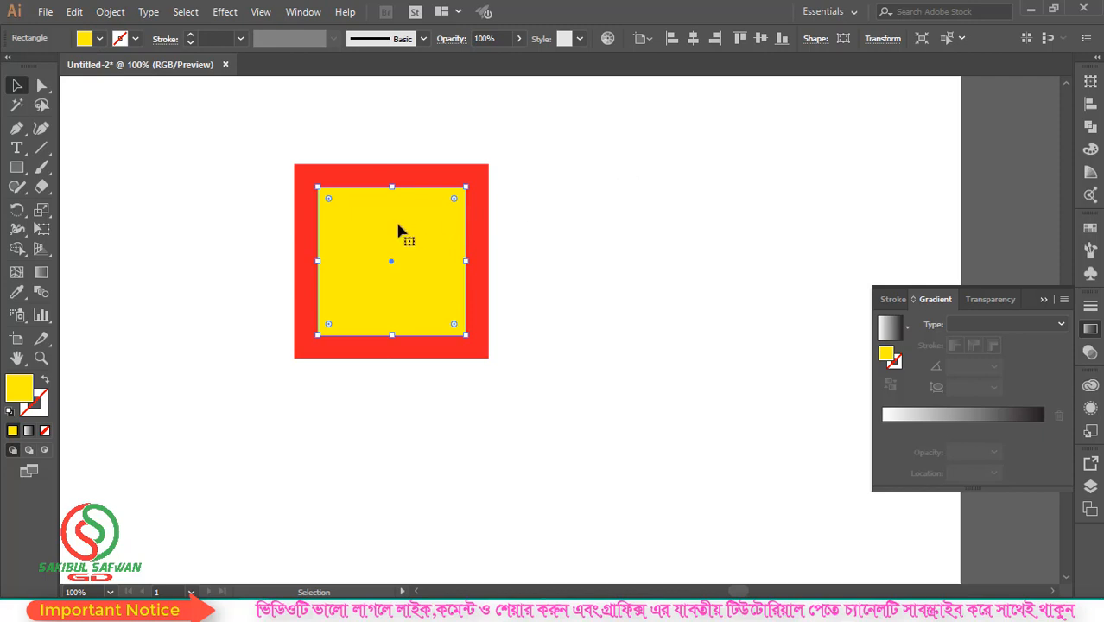
Step: Create a smaller concentric copy of the yellow square inside it and fill the copy light blue
{"action": "key", "text": "a"}
{"action": "key", "text": "ctrl"}
{"action": "left_click_drag", "start_coordinate": [467, 187], "coordinate": [444, 209]}
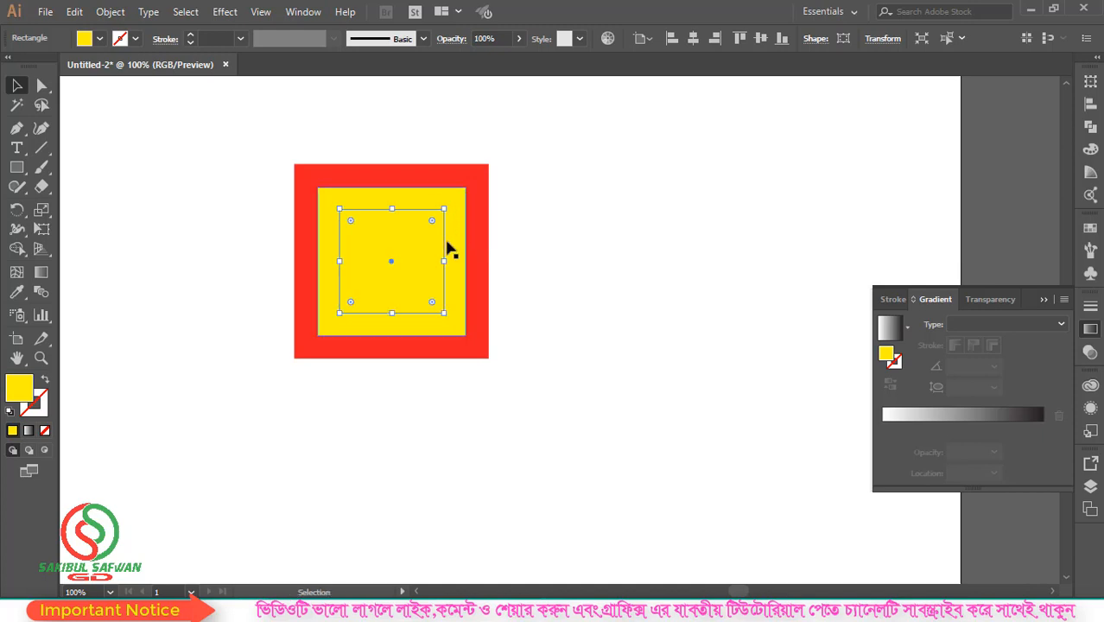
{"action": "left_click", "coordinate": [87, 39]}
{"action": "left_click", "coordinate": [89, 64]}
{"action": "left_click", "coordinate": [393, 269]}
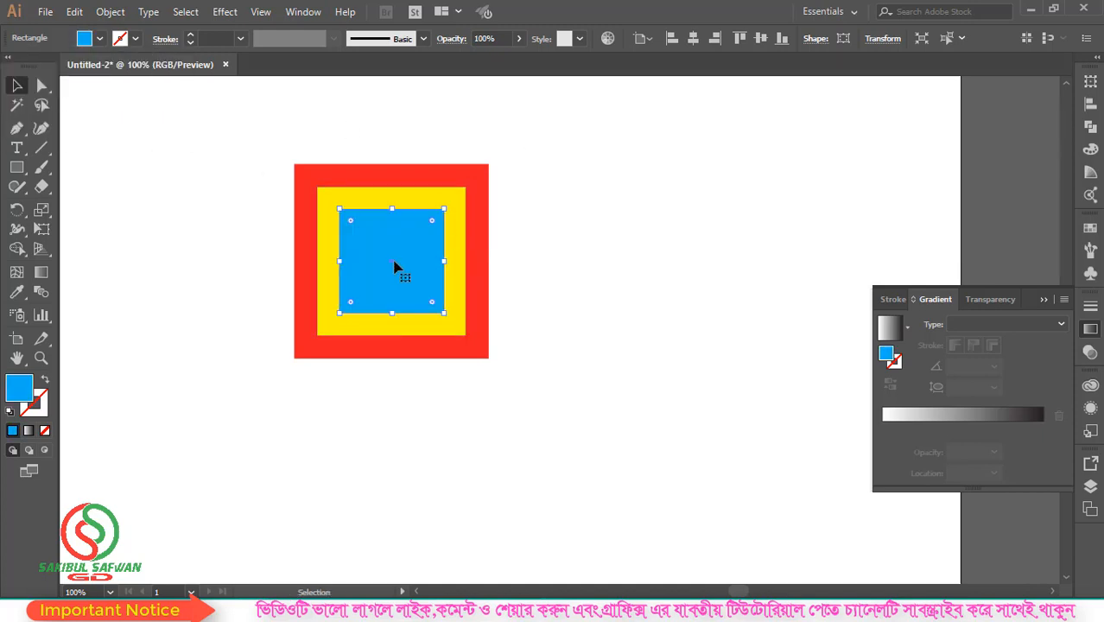
{"action": "left_click", "coordinate": [558, 227]}
Step: Select all three nested squares and move them together to the right side of the artboard
{"action": "scroll", "coordinate": [453, 222], "scroll_direction": "up", "scroll_amount": 2}
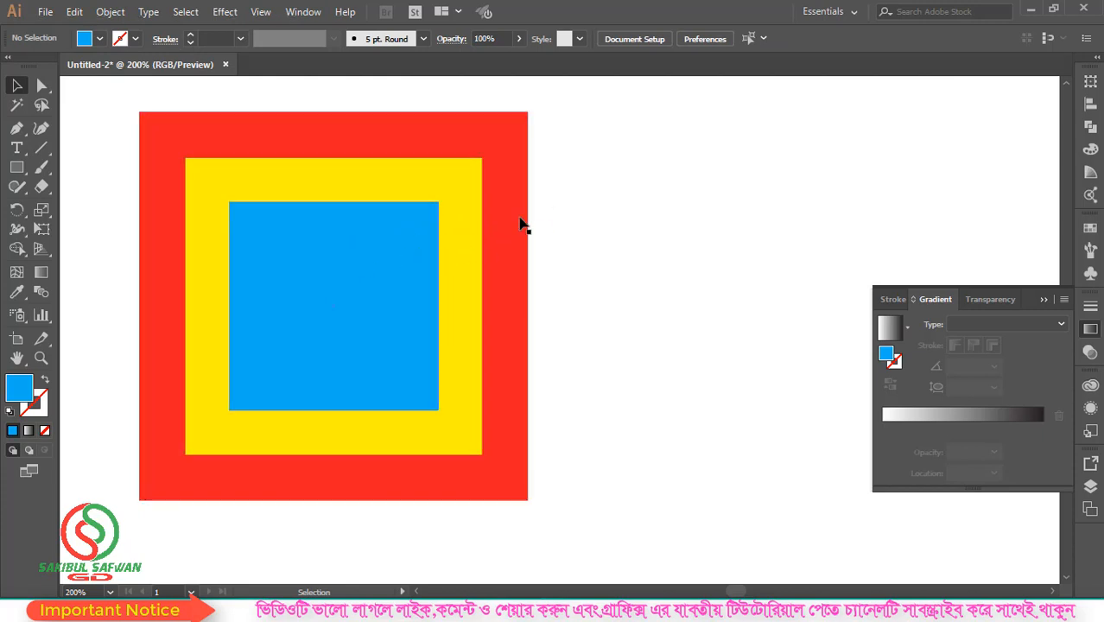
{"action": "scroll", "coordinate": [307, 188], "scroll_direction": "down", "scroll_amount": 3}
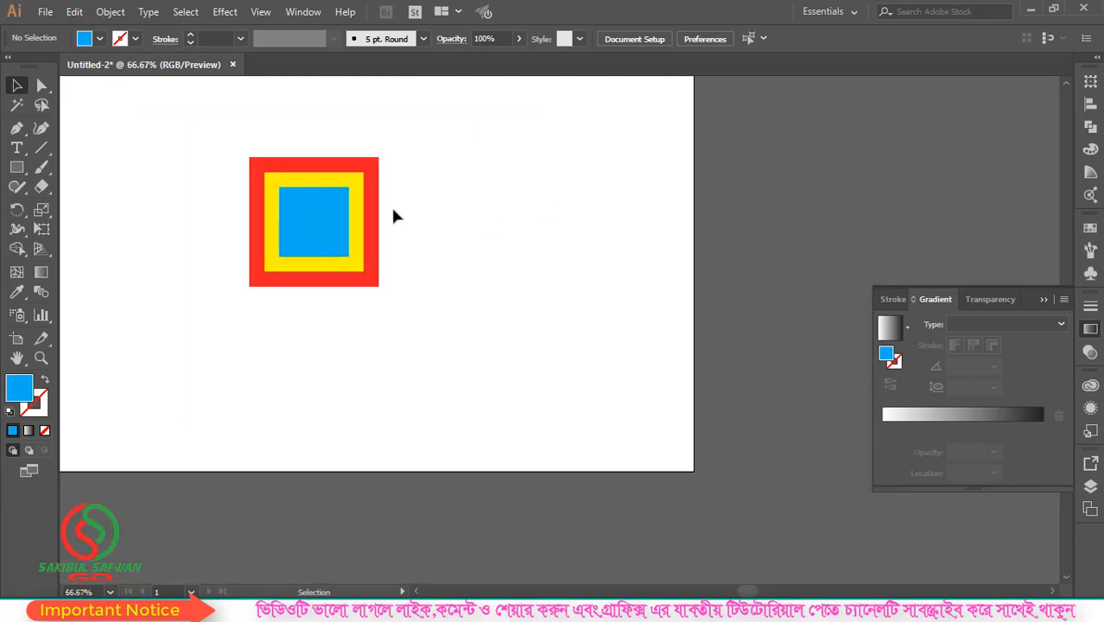
{"action": "scroll", "coordinate": [505, 205], "scroll_direction": "down", "scroll_amount": 2}
{"action": "scroll", "coordinate": [504, 205], "scroll_direction": "down", "scroll_amount": 1}
{"action": "scroll", "coordinate": [484, 211], "scroll_direction": "up", "scroll_amount": 4}
{"action": "scroll", "coordinate": [436, 266], "scroll_direction": "up", "scroll_amount": 1}
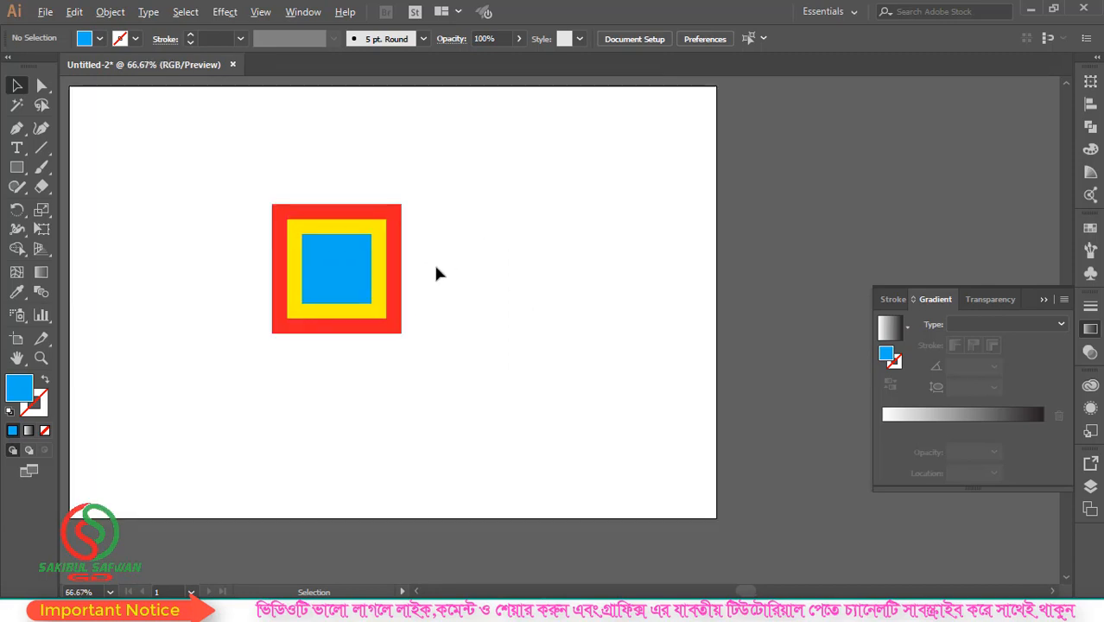
{"action": "left_click_drag", "start_coordinate": [264, 178], "coordinate": [494, 363]}
{"action": "left_click_drag", "start_coordinate": [340, 269], "coordinate": [551, 293]}
{"action": "left_click", "coordinate": [643, 303]}
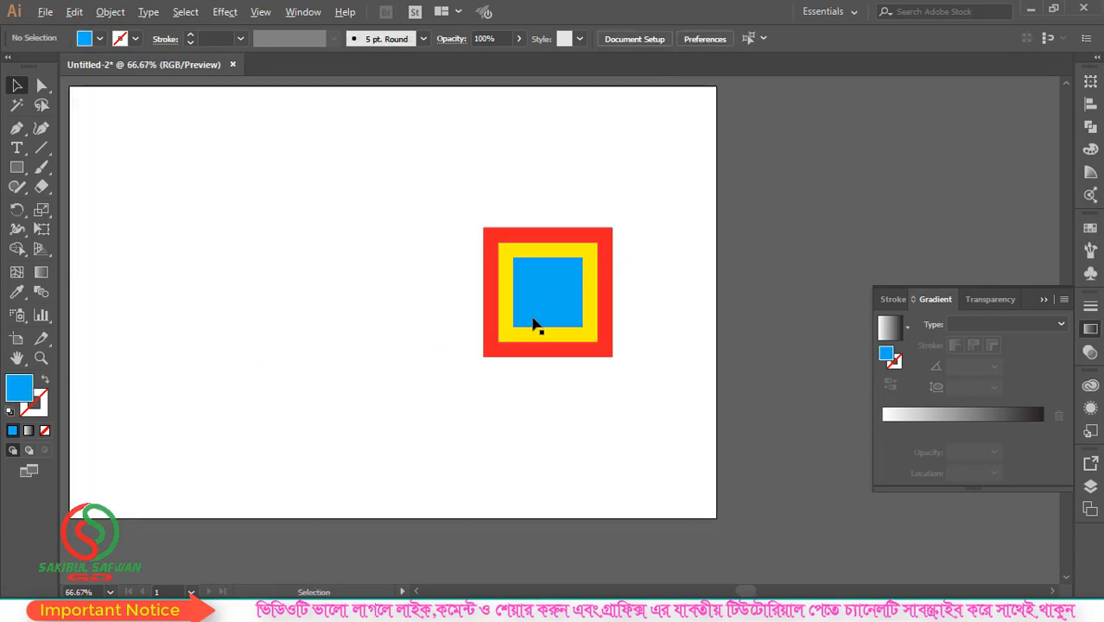
Step: Shrink the innermost blue square proportionally about its centre
{"action": "scroll", "coordinate": [533, 324], "scroll_direction": "up", "scroll_amount": 3}
{"action": "left_click", "coordinate": [644, 193]}
{"action": "left_click_drag", "start_coordinate": [670, 165], "coordinate": [652, 174]}
{"action": "scroll", "coordinate": [568, 207], "scroll_direction": "up", "scroll_amount": 1}
{"action": "scroll", "coordinate": [648, 215], "scroll_direction": "down", "scroll_amount": 1}
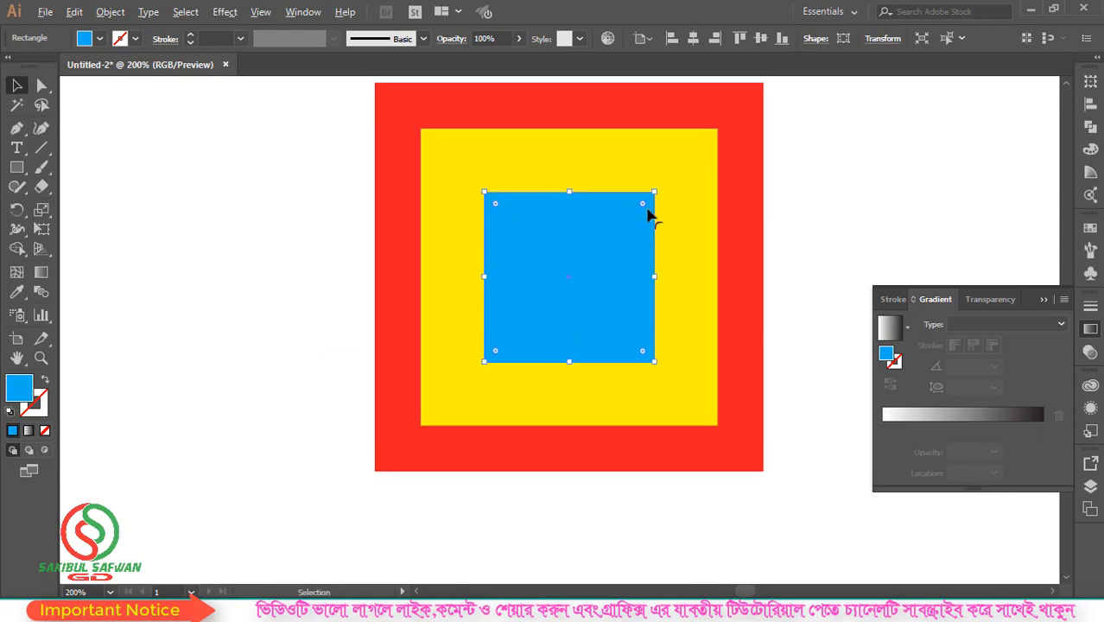
Step: Draw a new light blue square on the empty left side and place it level with the nested squares
{"action": "scroll", "coordinate": [641, 207], "scroll_direction": "down", "scroll_amount": 1}
{"action": "scroll", "coordinate": [477, 208], "scroll_direction": "down", "scroll_amount": 2}
{"action": "scroll", "coordinate": [421, 253], "scroll_direction": "down", "scroll_amount": 1}
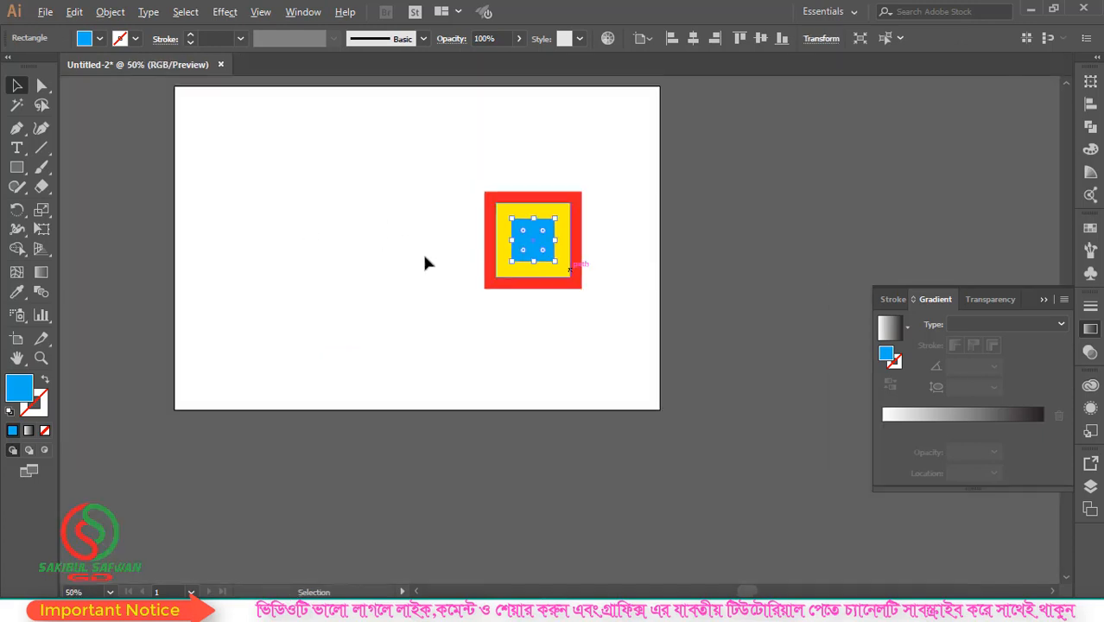
{"action": "scroll", "coordinate": [327, 183], "scroll_direction": "up", "scroll_amount": 1}
{"action": "scroll", "coordinate": [326, 183], "scroll_direction": "up", "scroll_amount": 1}
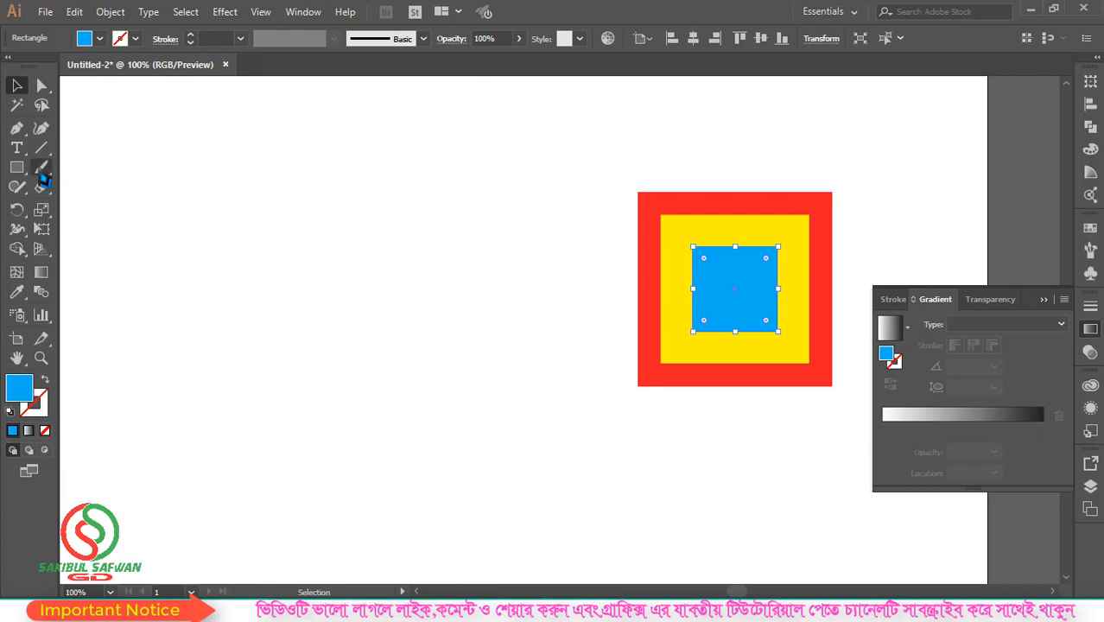
{"action": "left_click", "coordinate": [17, 167]}
{"action": "left_click_drag", "start_coordinate": [255, 221], "coordinate": [354, 293]}
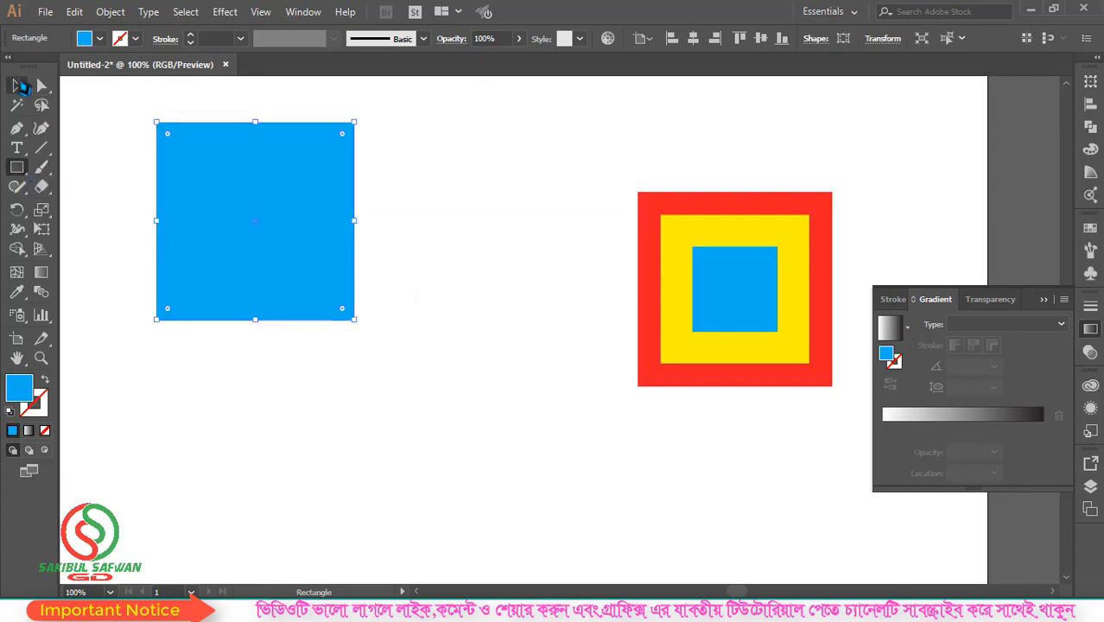
{"action": "key", "text": "v"}
{"action": "mouse_move", "coordinate": [313, 201]}
{"action": "left_mouse_down"}
{"action": "mouse_move", "coordinate": [378, 259]}
{"action": "mouse_move", "coordinate": [360, 250]}
{"action": "left_mouse_up"}
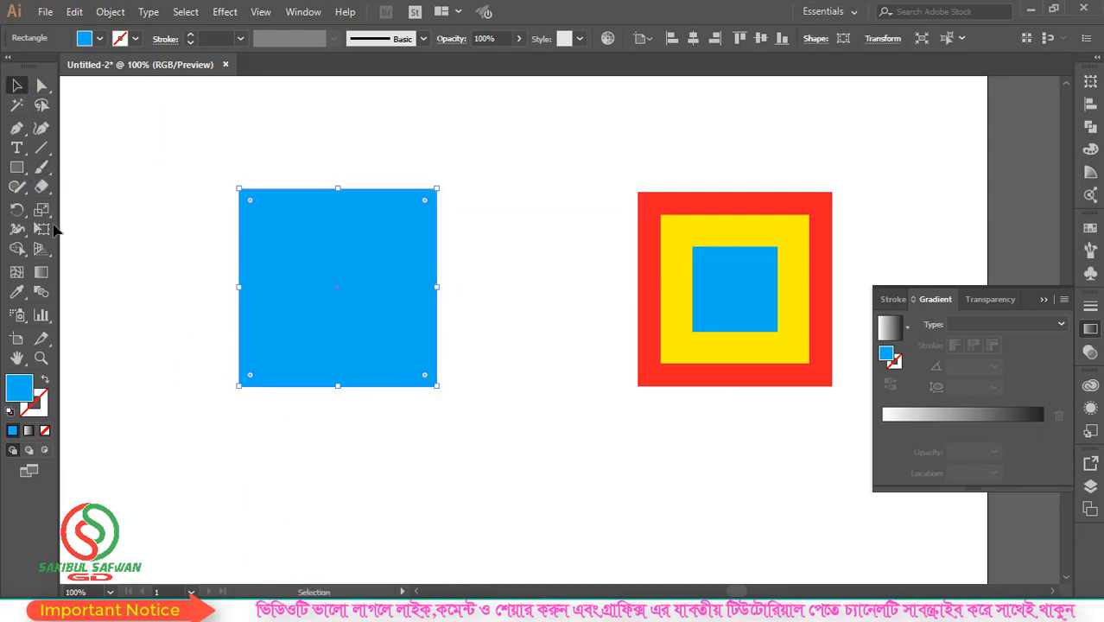
Step: Make a copy of the new blue square scaled uniformly to 80% and fill the copy yellow
{"action": "double_click", "coordinate": [43, 214]}
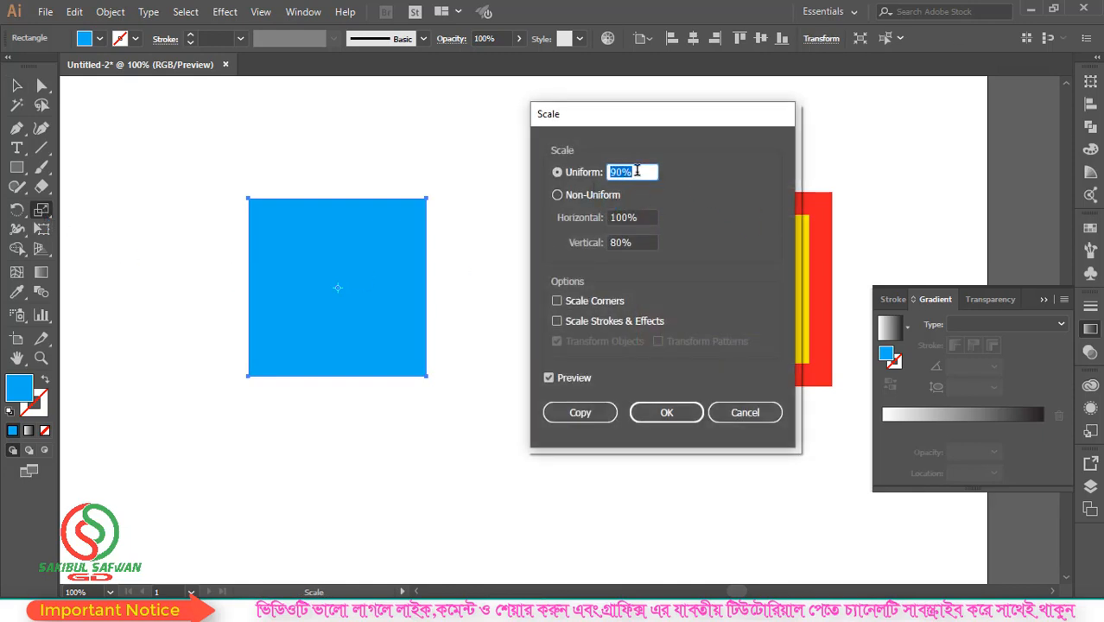
{"action": "type", "text": "80"}
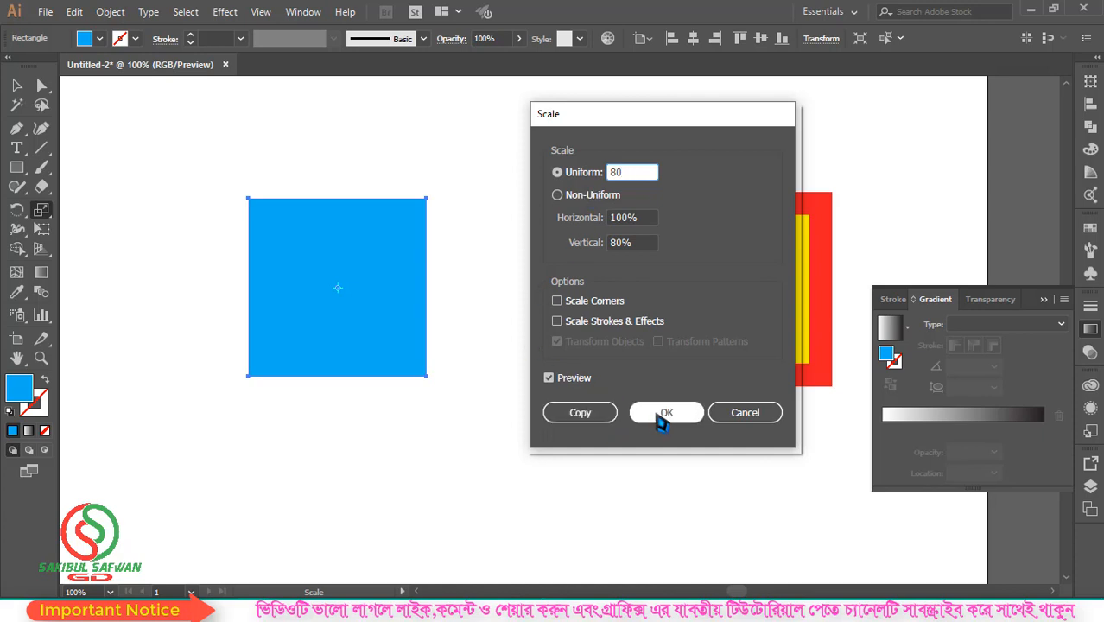
{"action": "left_click", "coordinate": [583, 415]}
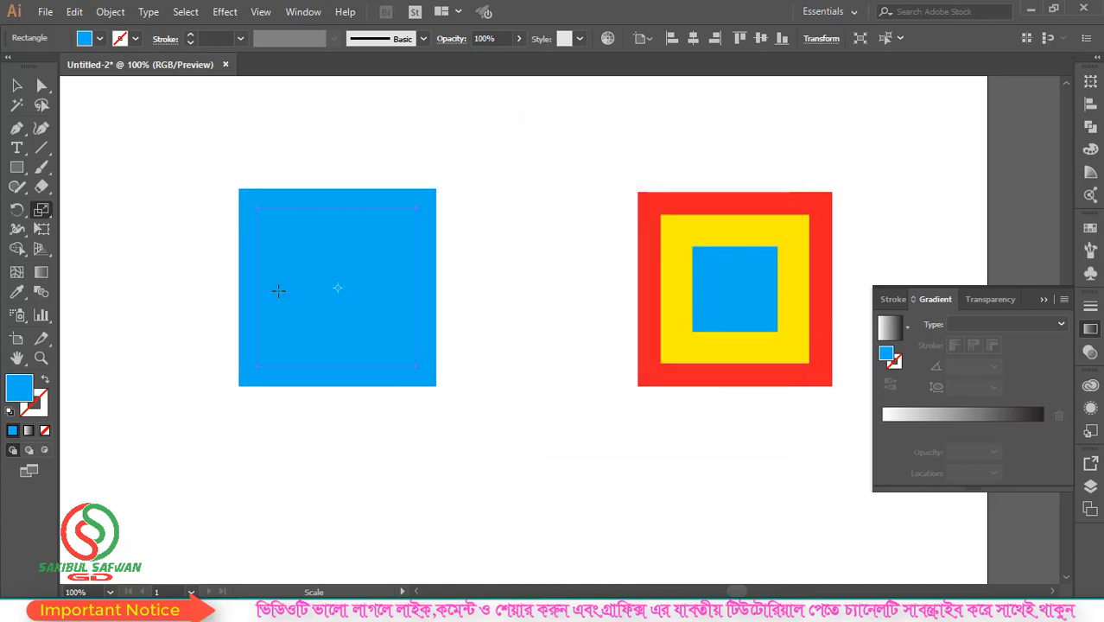
{"action": "left_click", "coordinate": [100, 38]}
{"action": "left_click", "coordinate": [72, 74]}
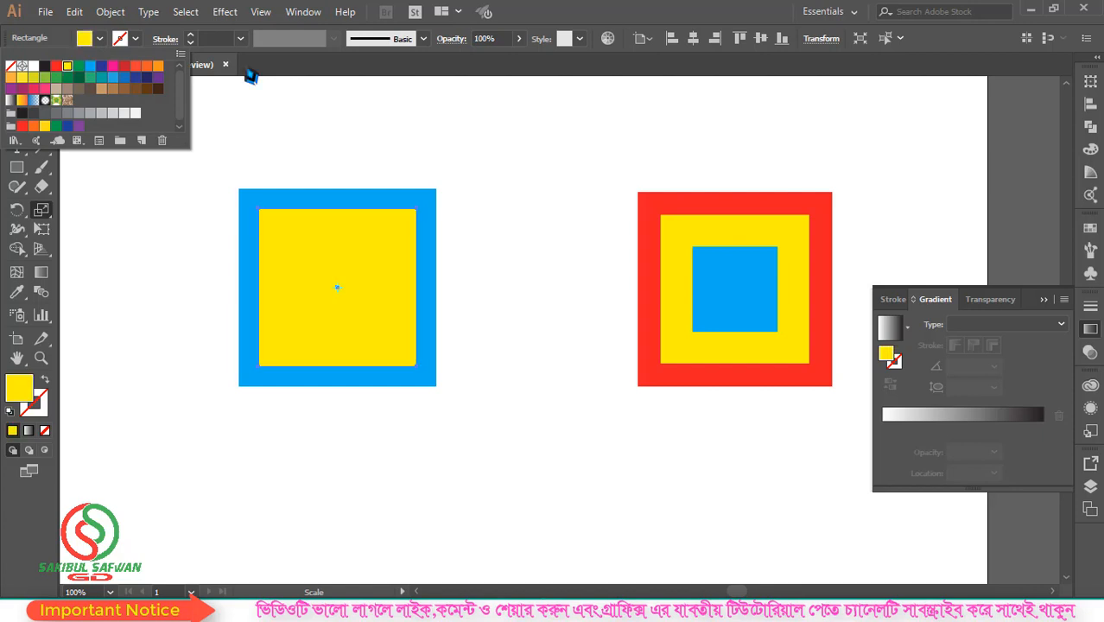
Step: Make a copy of the yellow square scaled uniformly to 80% and fill the copy green
{"action": "double_click", "coordinate": [41, 209]}
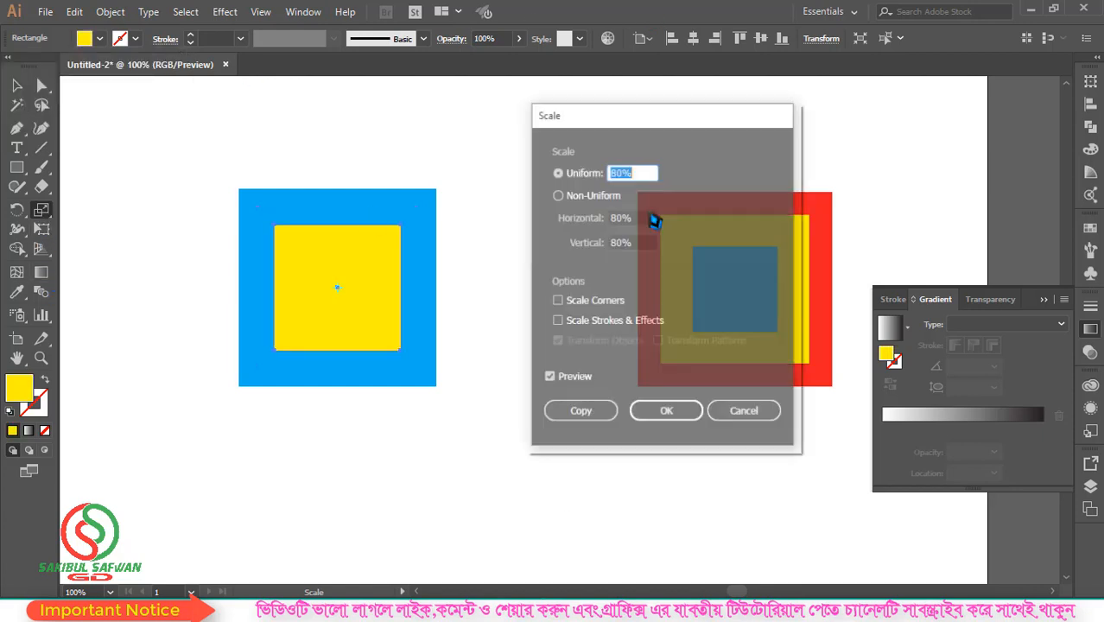
{"action": "left_click", "coordinate": [581, 414]}
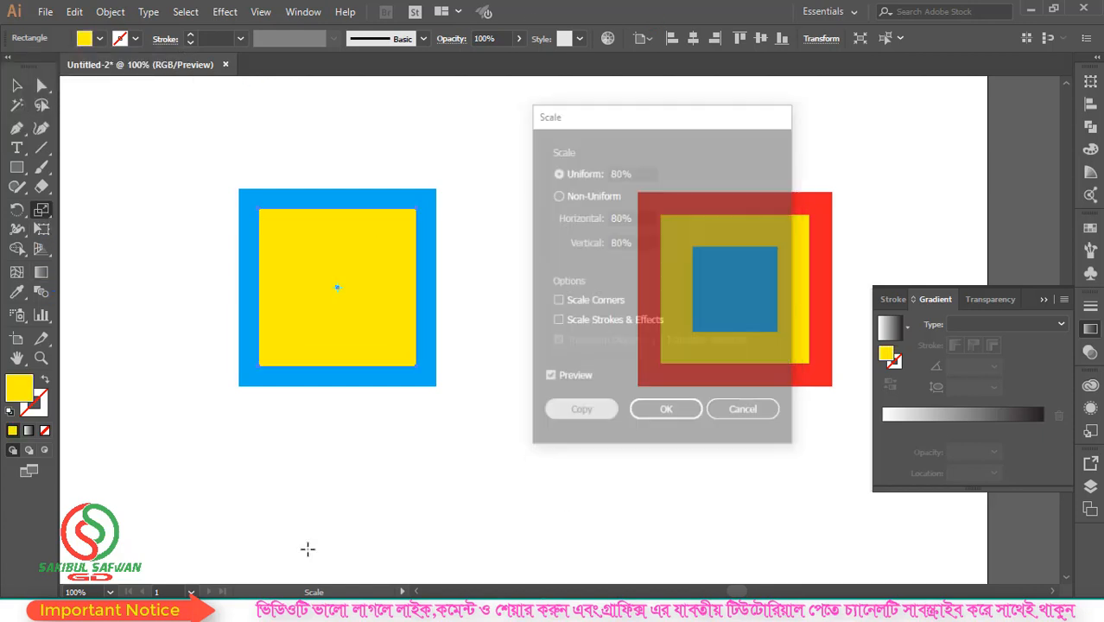
{"action": "left_click", "coordinate": [100, 38]}
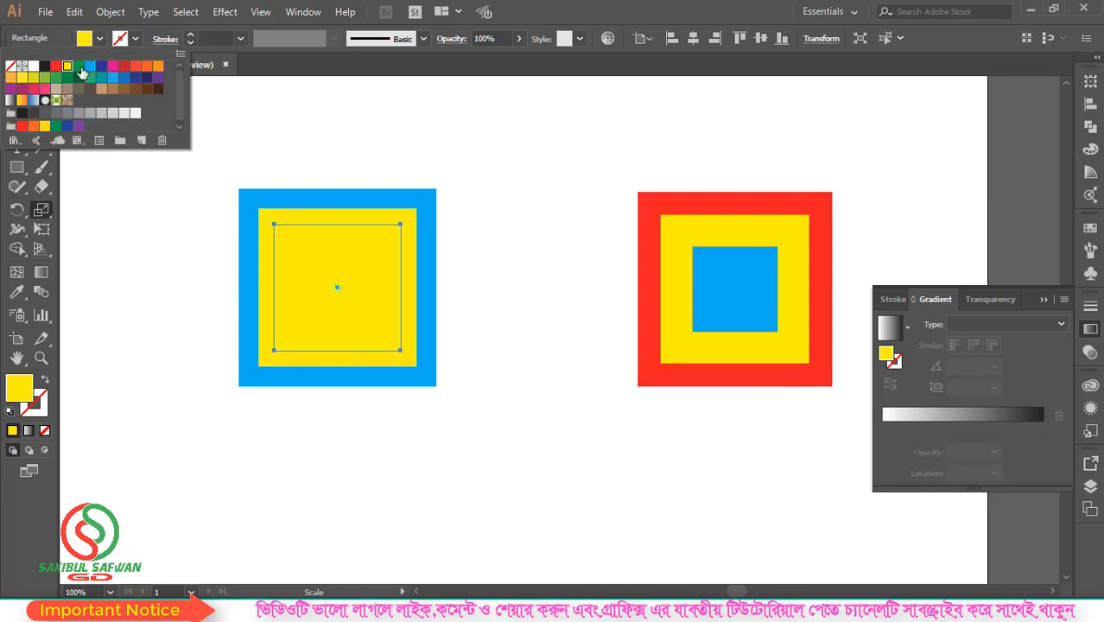
{"action": "left_click", "coordinate": [78, 65]}
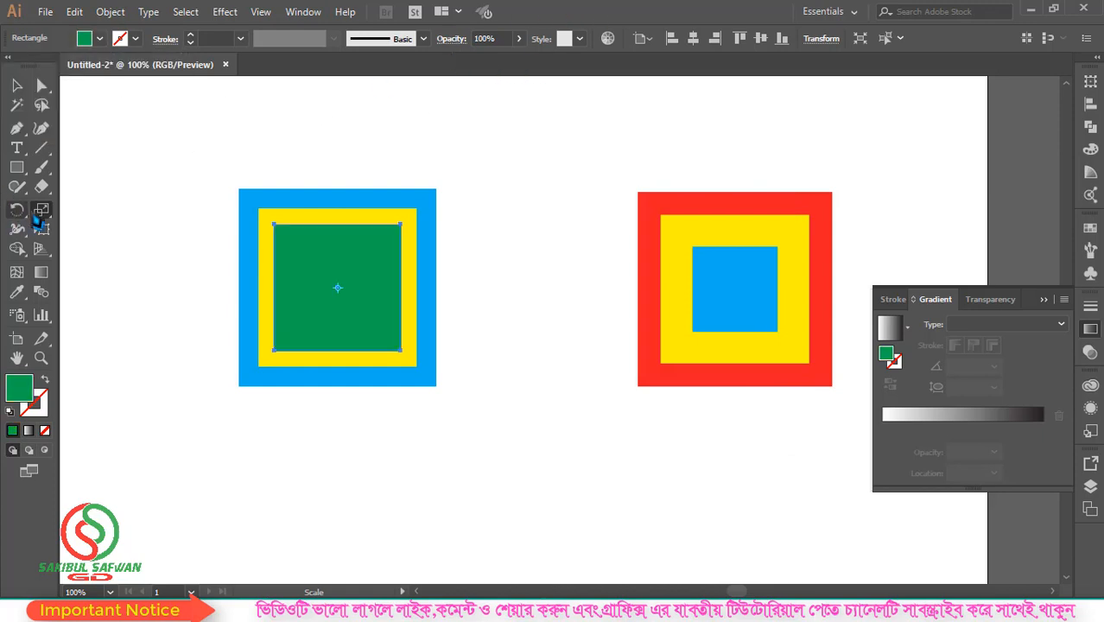
Step: Make a copy of the green square scaled uniformly to 80%, fill it dark blue and deselect it
{"action": "double_click", "coordinate": [41, 209]}
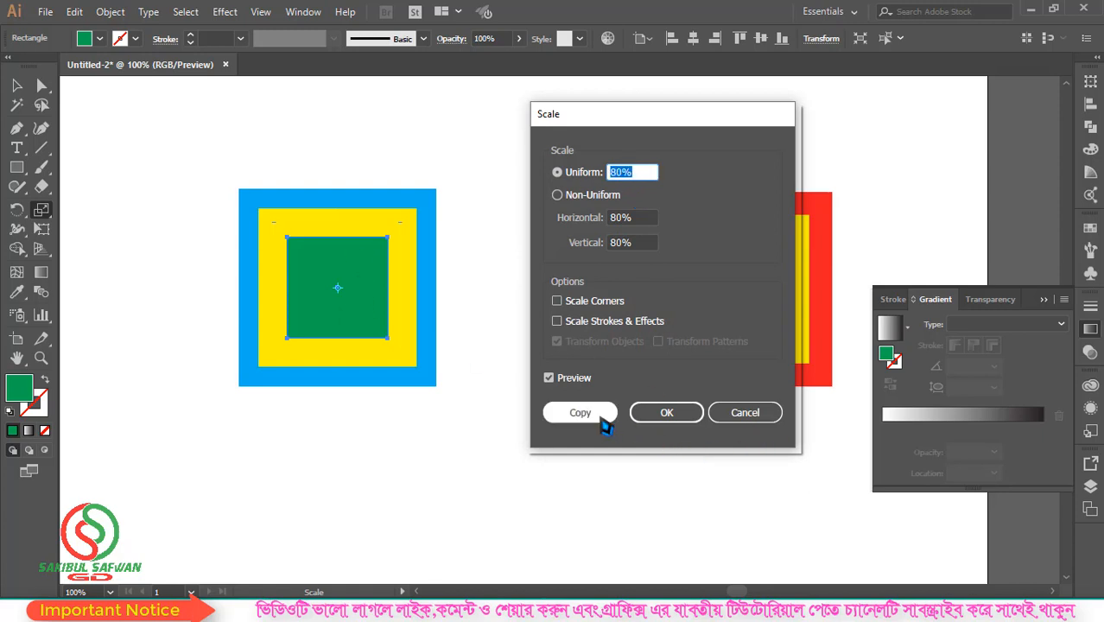
{"action": "left_click", "coordinate": [575, 406]}
{"action": "left_click", "coordinate": [100, 38]}
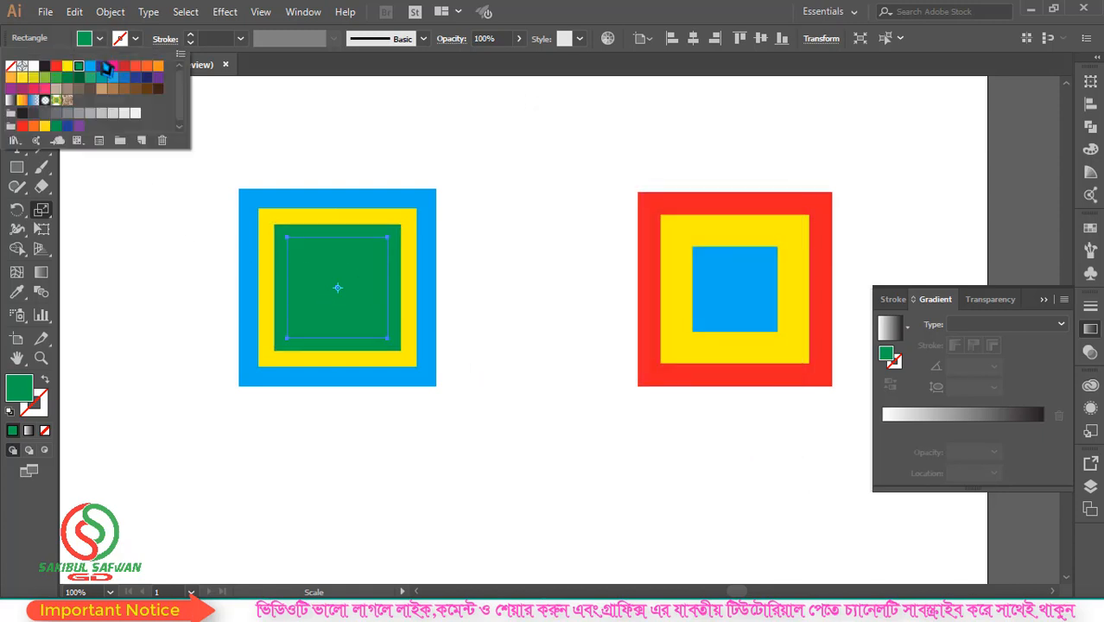
{"action": "left_click", "coordinate": [101, 67]}
{"action": "key", "text": "Escape"}
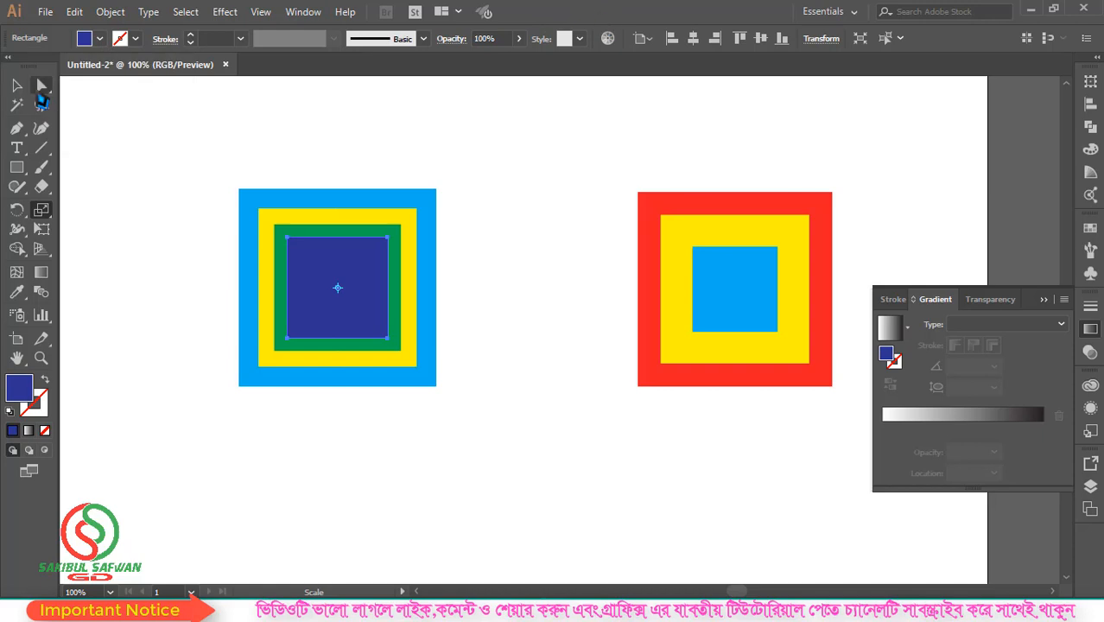
{"action": "key", "text": "v"}
{"action": "left_click", "coordinate": [564, 135]}
Step: Select both sets of nested squares and move them together up over the artboard's upper edge
{"action": "scroll", "coordinate": [394, 264], "scroll_direction": "up", "scroll_amount": 1}
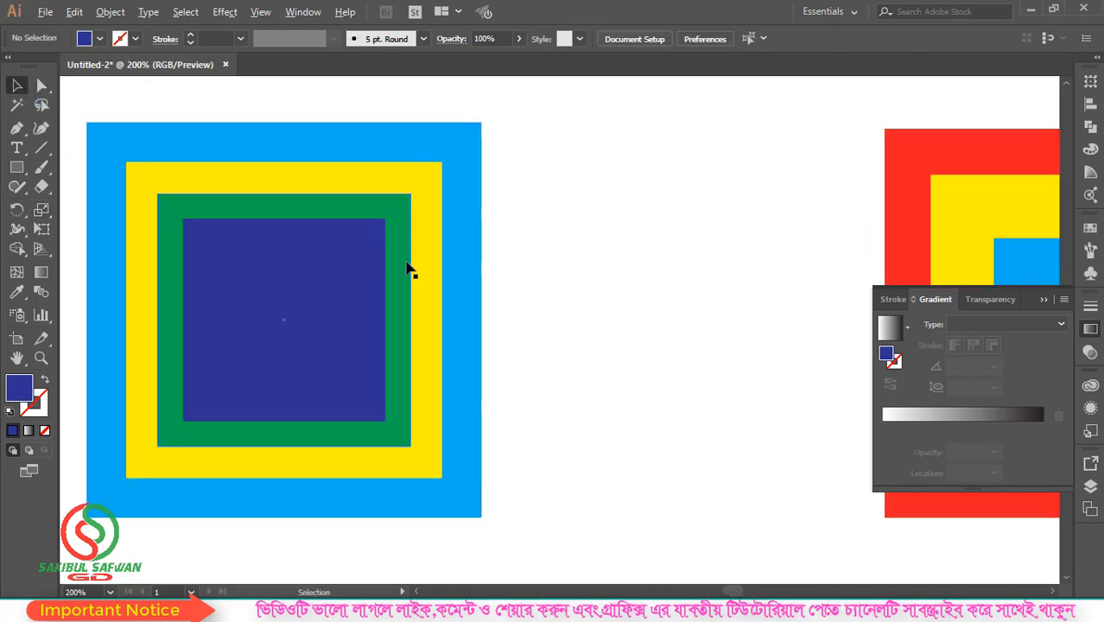
{"action": "scroll", "coordinate": [407, 266], "scroll_direction": "up", "scroll_amount": 1}
{"action": "scroll", "coordinate": [371, 251], "scroll_direction": "down", "scroll_amount": 3}
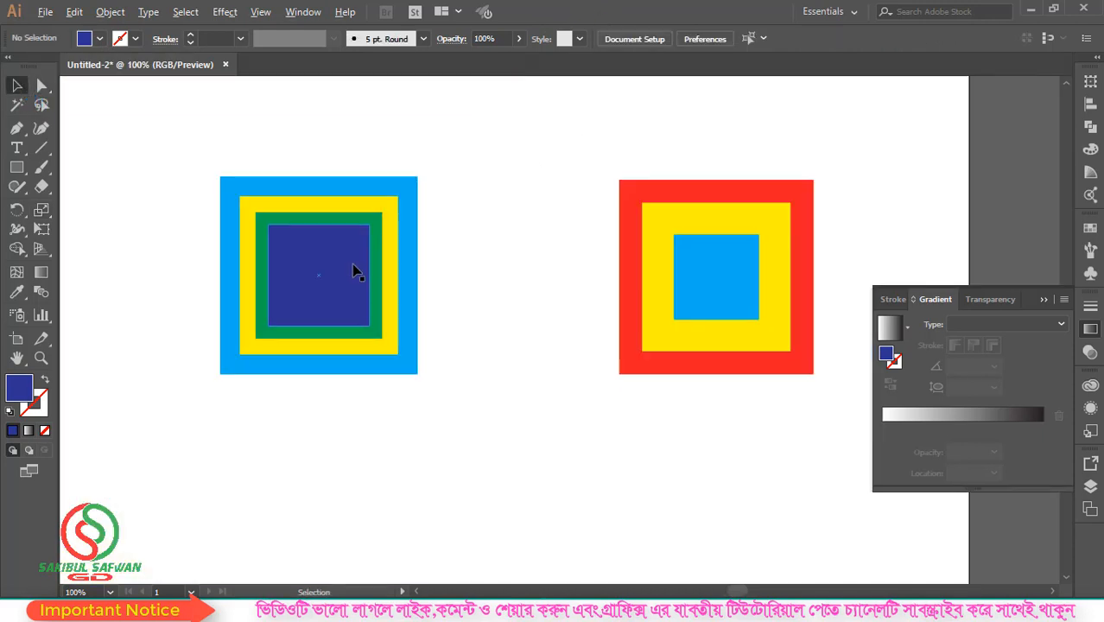
{"action": "scroll", "coordinate": [354, 272], "scroll_direction": "up", "scroll_amount": 1}
{"action": "scroll", "coordinate": [360, 263], "scroll_direction": "down", "scroll_amount": 2}
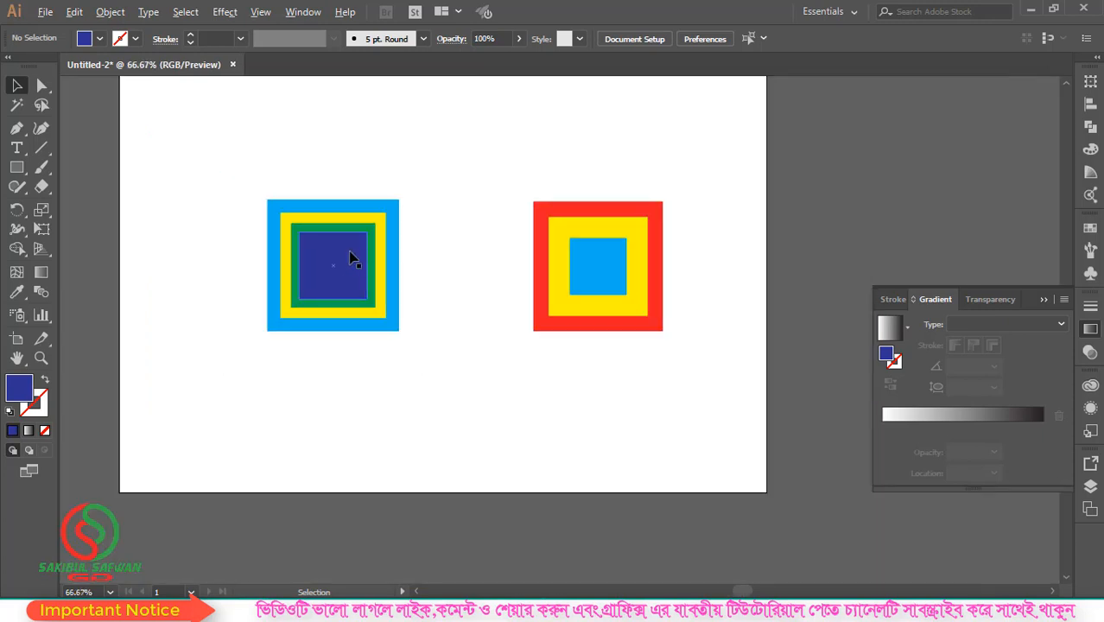
{"action": "left_click_drag", "start_coordinate": [209, 143], "coordinate": [749, 391]}
{"action": "left_click_drag", "start_coordinate": [296, 245], "coordinate": [302, 119]}
{"action": "scroll", "coordinate": [342, 244], "scroll_direction": "up", "scroll_amount": 2}
{"action": "left_click_drag", "start_coordinate": [341, 247], "coordinate": [359, 180]}
{"action": "scroll", "coordinate": [431, 222], "scroll_direction": "down", "scroll_amount": 3}
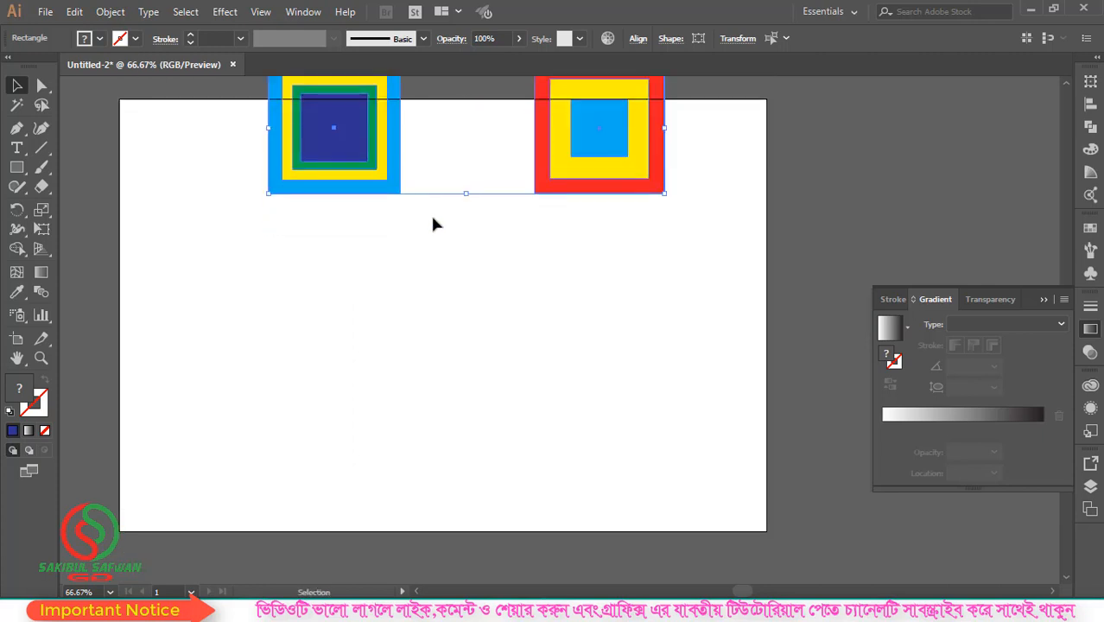
Step: Draw a dark blue square in the empty area below the blue-edged nested squares
{"action": "scroll", "coordinate": [415, 312], "scroll_direction": "up", "scroll_amount": 1}
{"action": "scroll", "coordinate": [415, 315], "scroll_direction": "down", "scroll_amount": 2}
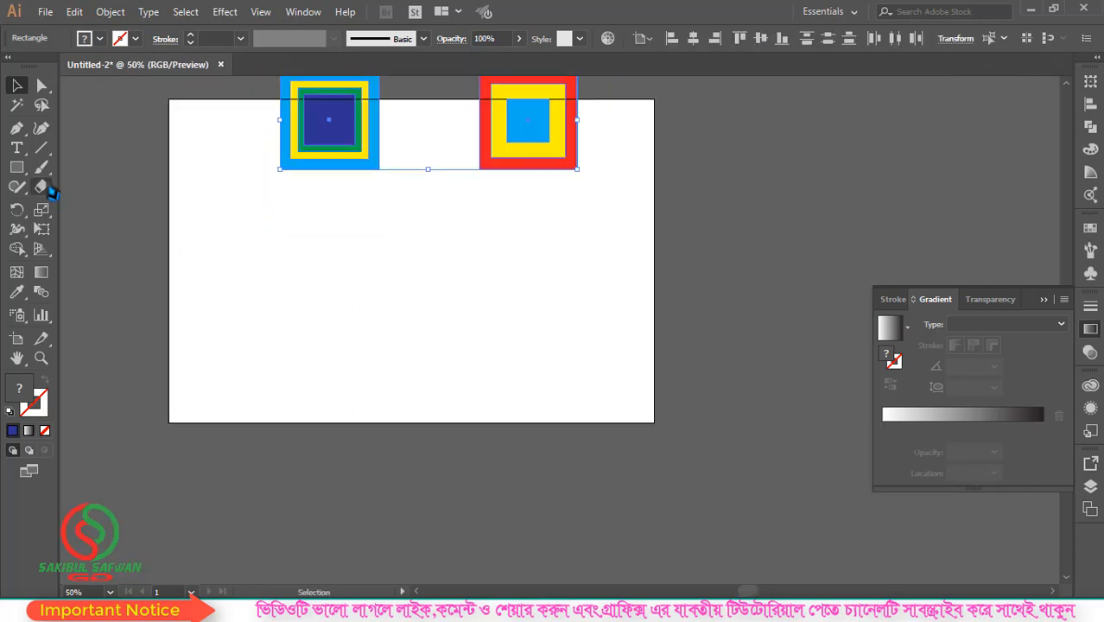
{"action": "left_click", "coordinate": [16, 167]}
{"action": "left_click_drag", "start_coordinate": [240, 219], "coordinate": [321, 300]}
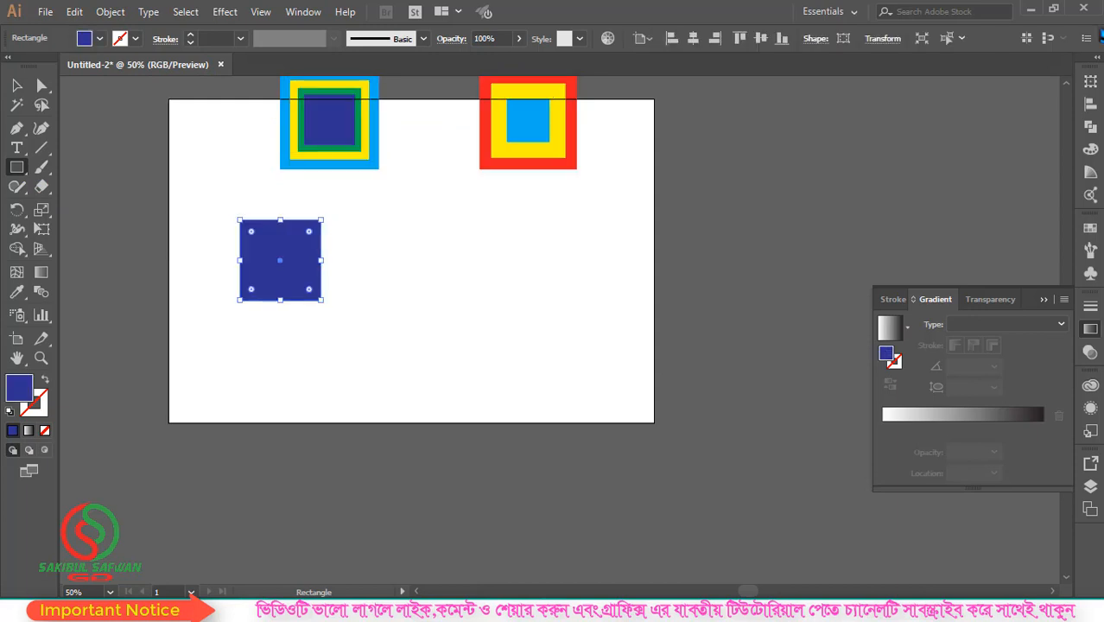
Step: Make a copy of the new square scaled non-uniformly to 50% horizontally and 40% vertically
{"action": "double_click", "coordinate": [42, 209]}
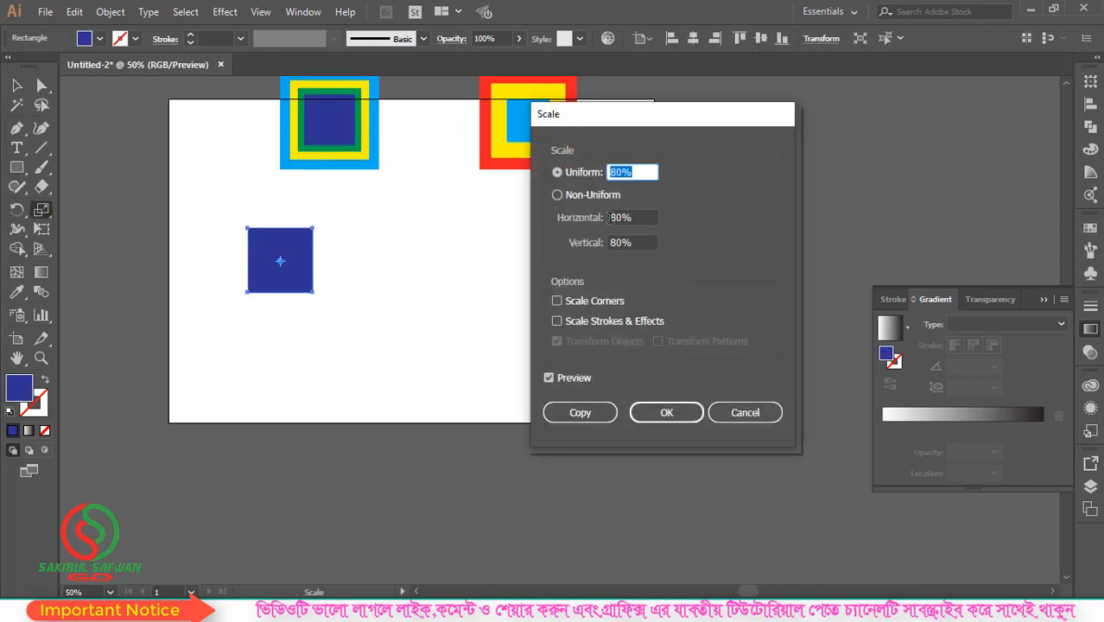
{"action": "left_click", "coordinate": [557, 195]}
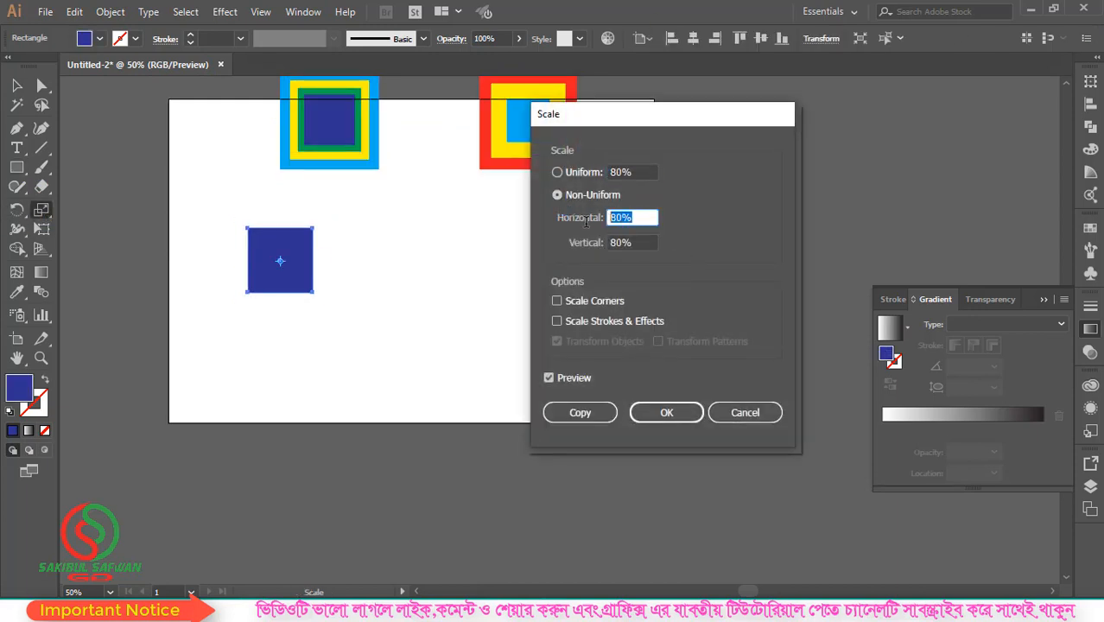
{"action": "key", "text": "Tab"}
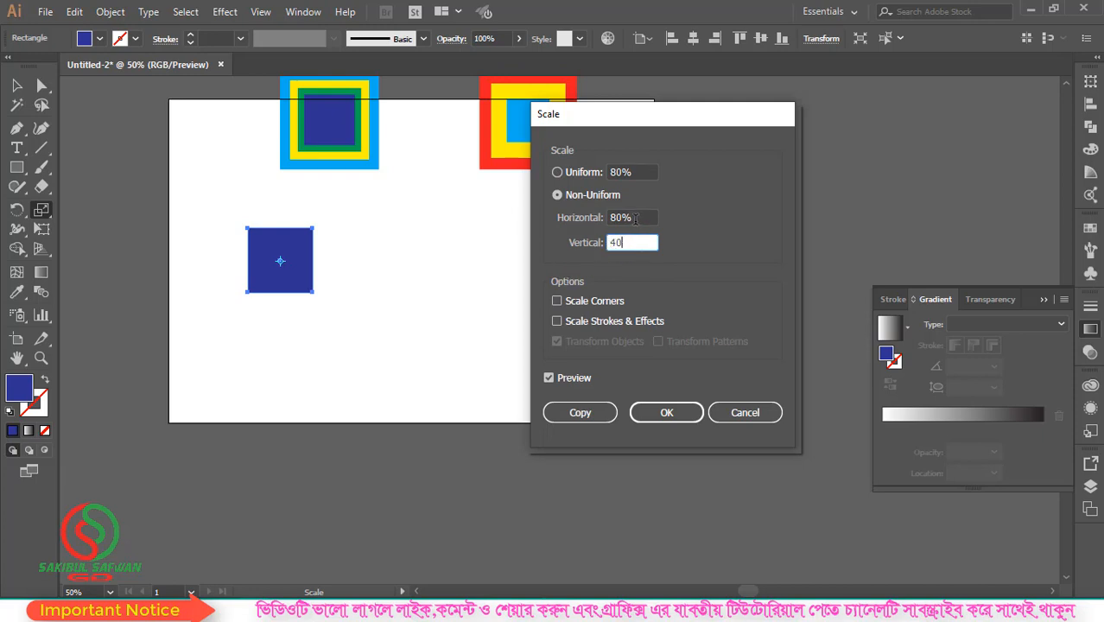
{"action": "key", "text": "shift+Tab"}
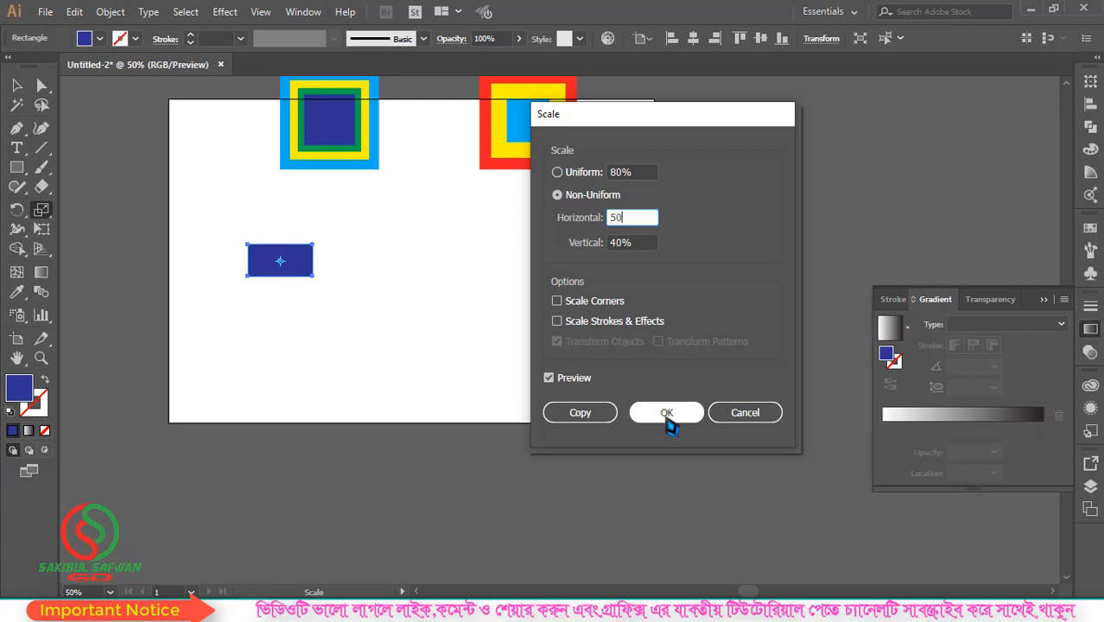
{"action": "left_click", "coordinate": [576, 415]}
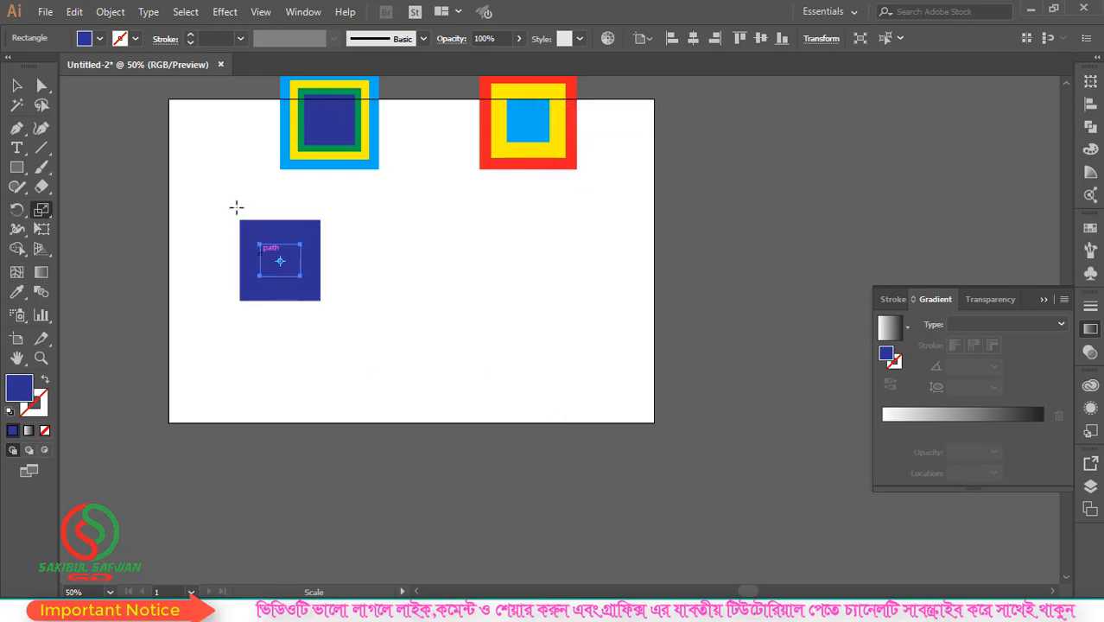
Step: Move the small scaled copy out of the square onto the empty space to its right
{"action": "key", "text": "v"}
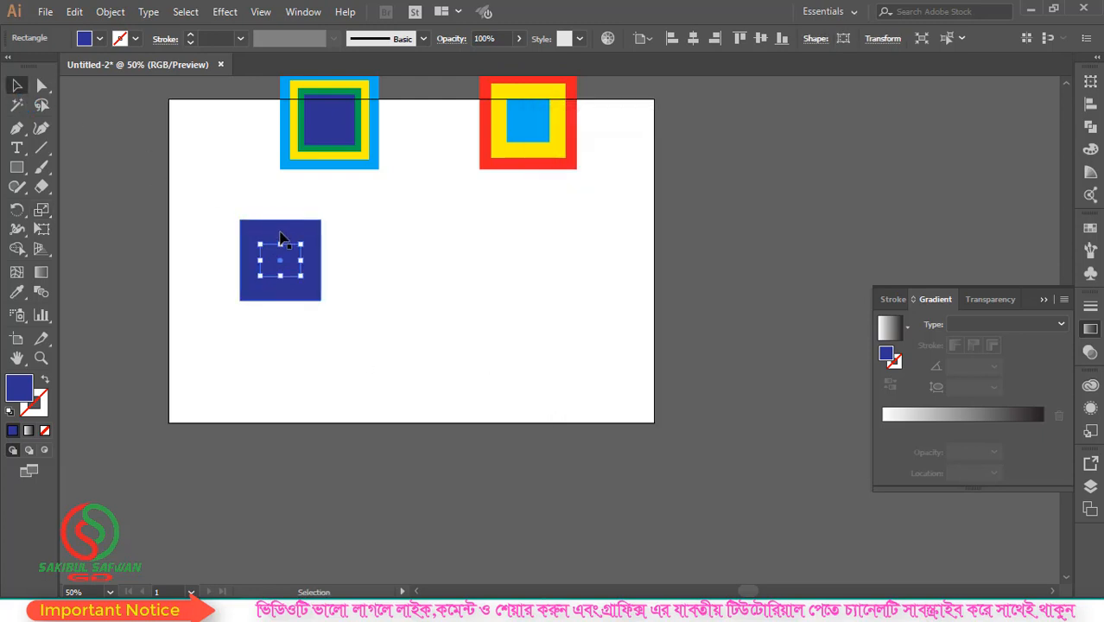
{"action": "left_click_drag", "start_coordinate": [289, 254], "coordinate": [411, 286]}
{"action": "scroll", "coordinate": [412, 281], "scroll_direction": "up", "scroll_amount": 4}
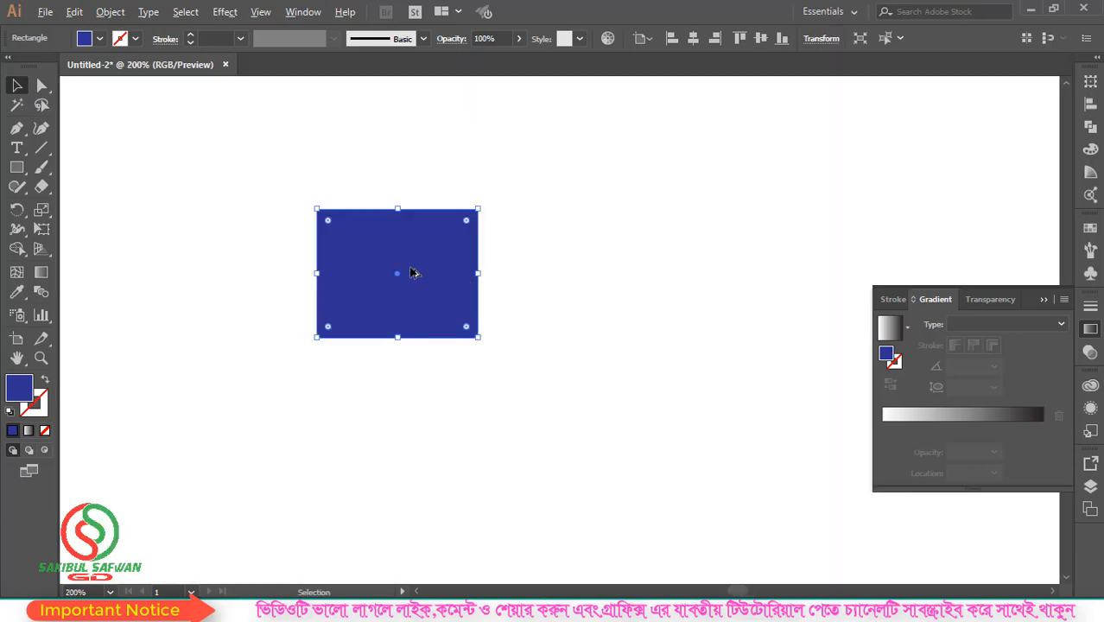
{"action": "scroll", "coordinate": [397, 264], "scroll_direction": "down", "scroll_amount": 3}
{"action": "scroll", "coordinate": [393, 263], "scroll_direction": "up", "scroll_amount": 2}
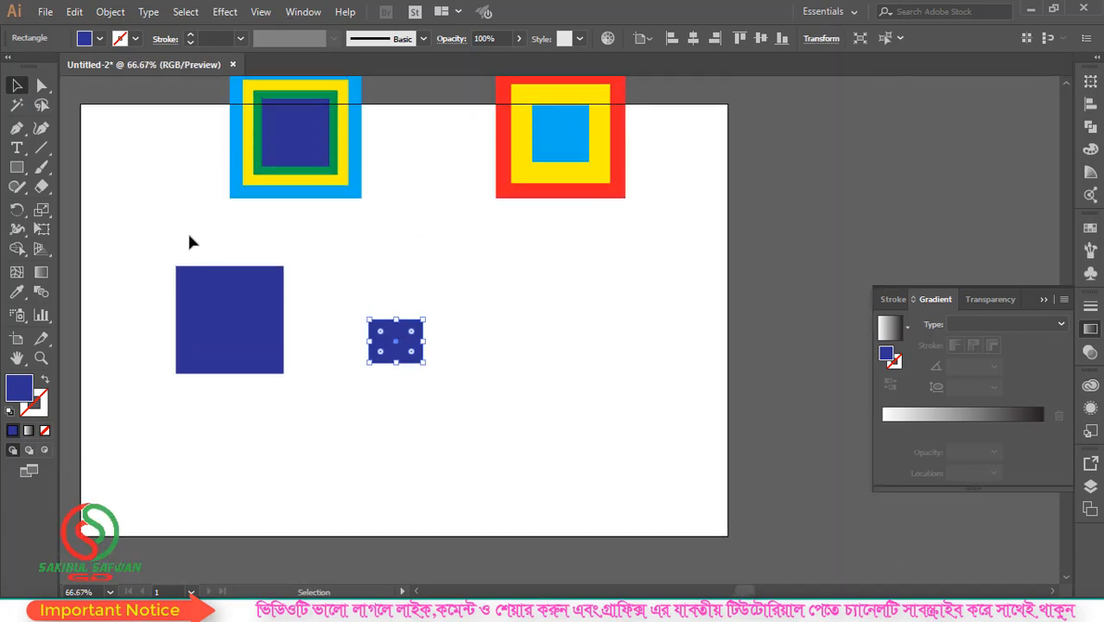
Step: Move the large square and its small copy together to the right, with the small copy beyond the artboard, and deselect them
{"action": "left_click_drag", "start_coordinate": [154, 244], "coordinate": [445, 394]}
{"action": "left_click_drag", "start_coordinate": [227, 353], "coordinate": [599, 315]}
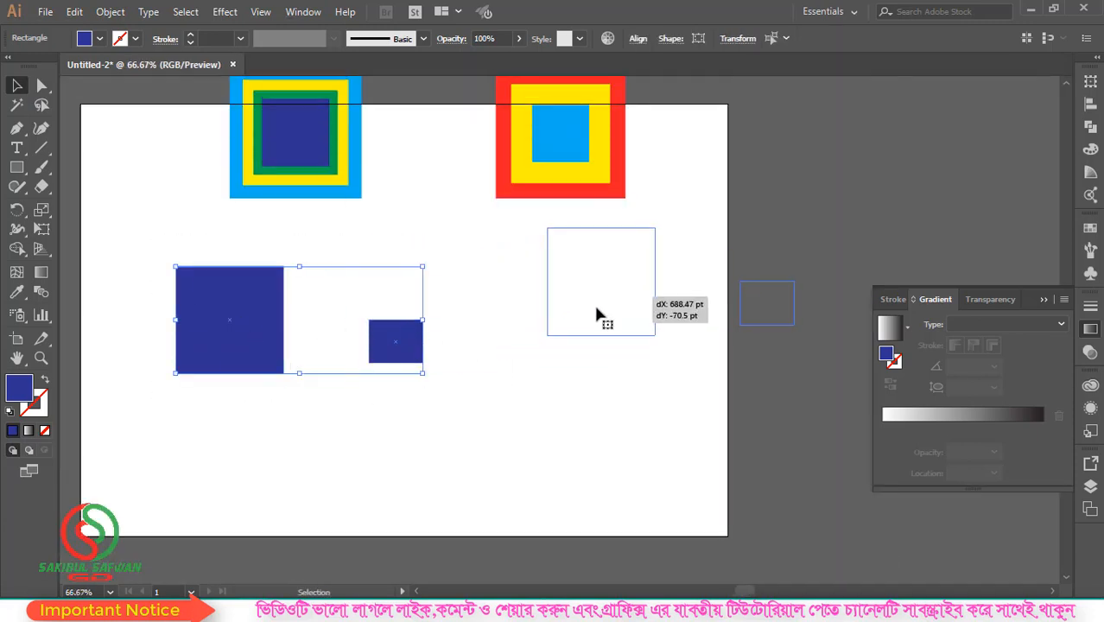
{"action": "left_click", "coordinate": [309, 279]}
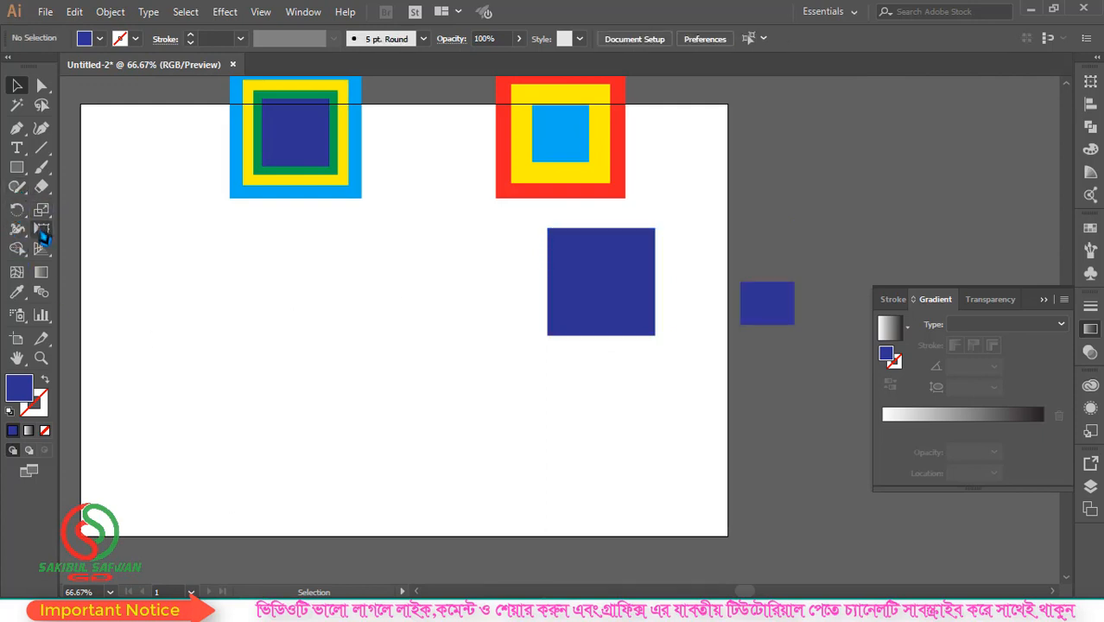
{"action": "left_click", "coordinate": [43, 214]}
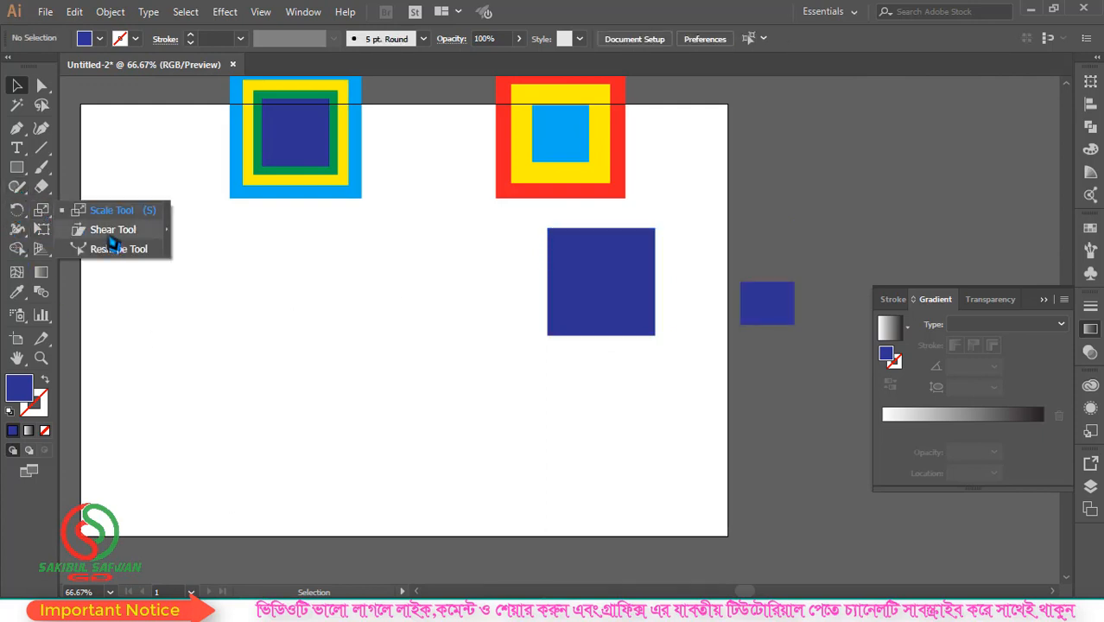
{"action": "left_click", "coordinate": [551, 39]}
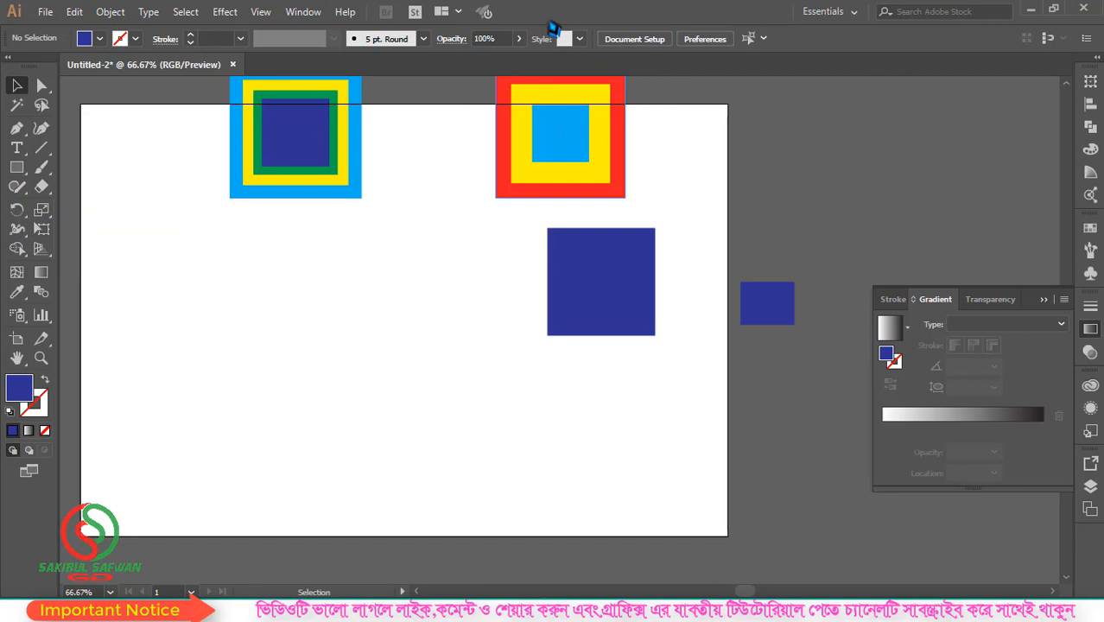
Step: Move the large dark blue square back to the artboard's lower left area and stretch it slightly taller from its upper edge
{"action": "left_click", "coordinate": [605, 283]}
{"action": "left_click_drag", "start_coordinate": [605, 284], "coordinate": [270, 364]}
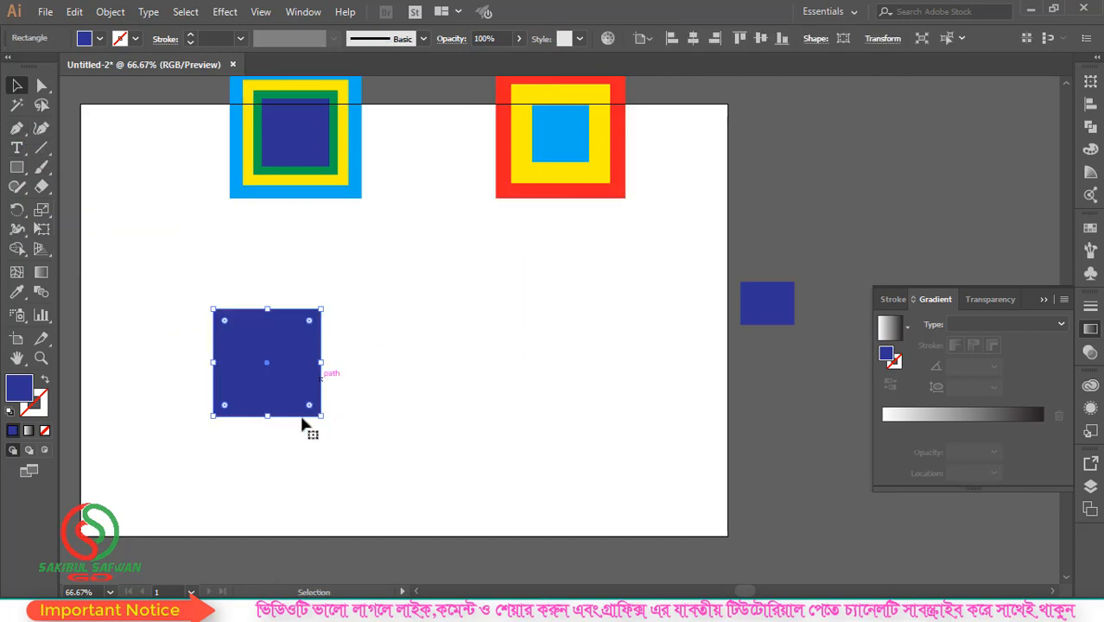
{"action": "left_click_drag", "start_coordinate": [266, 309], "coordinate": [266, 290]}
{"action": "scroll", "coordinate": [337, 318], "scroll_direction": "down", "scroll_amount": 3}
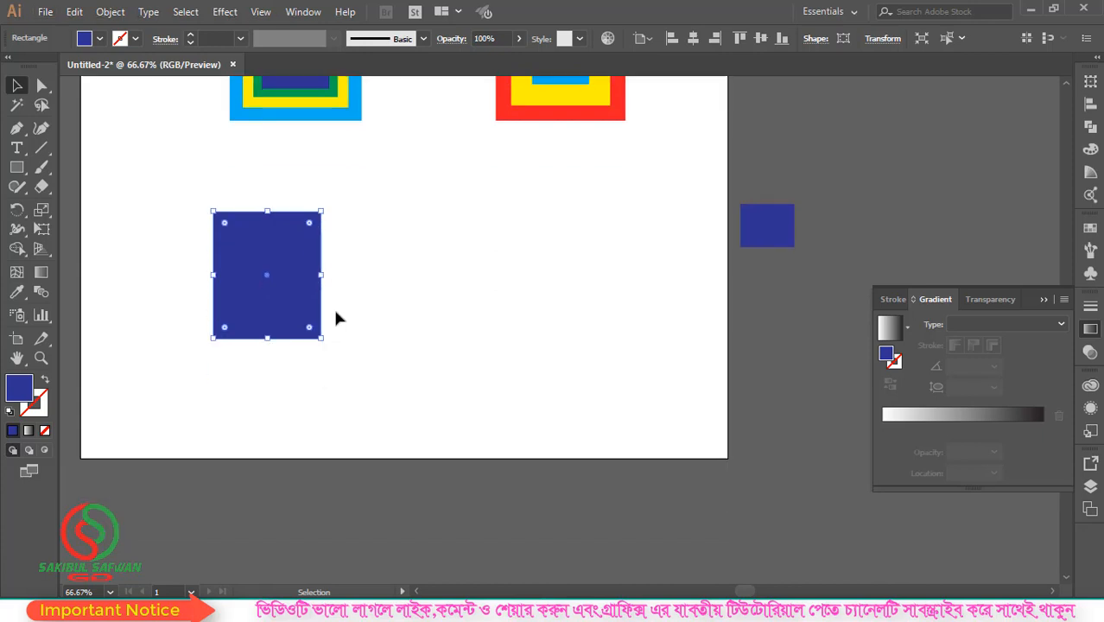
Step: Try to shear the dark blue rectangle about its centre with the Shear tool, and undo the shear
{"action": "scroll", "coordinate": [260, 263], "scroll_direction": "up", "scroll_amount": 1}
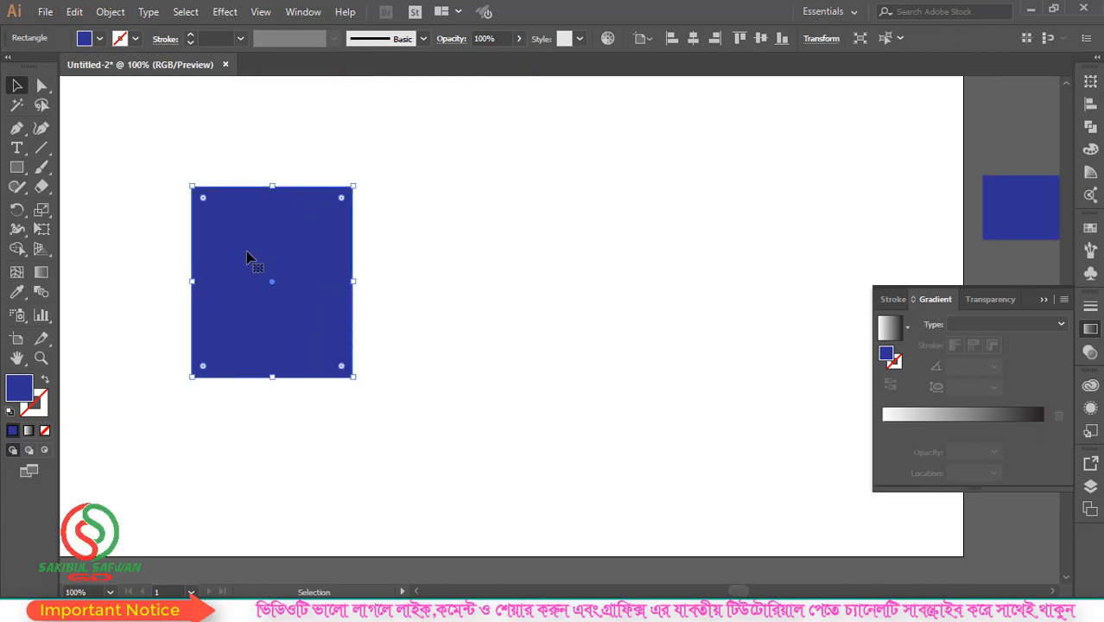
{"action": "left_click", "coordinate": [42, 212]}
{"action": "left_click", "coordinate": [113, 230]}
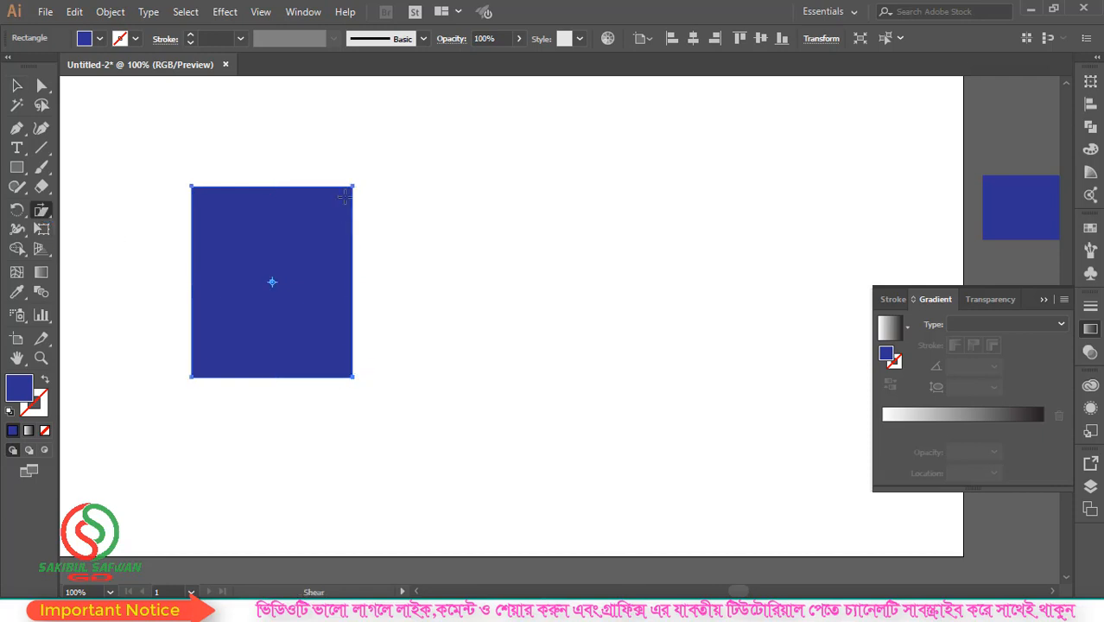
{"action": "left_click_drag", "start_coordinate": [352, 184], "coordinate": [417, 280]}
{"action": "key", "text": "ctrl+z"}
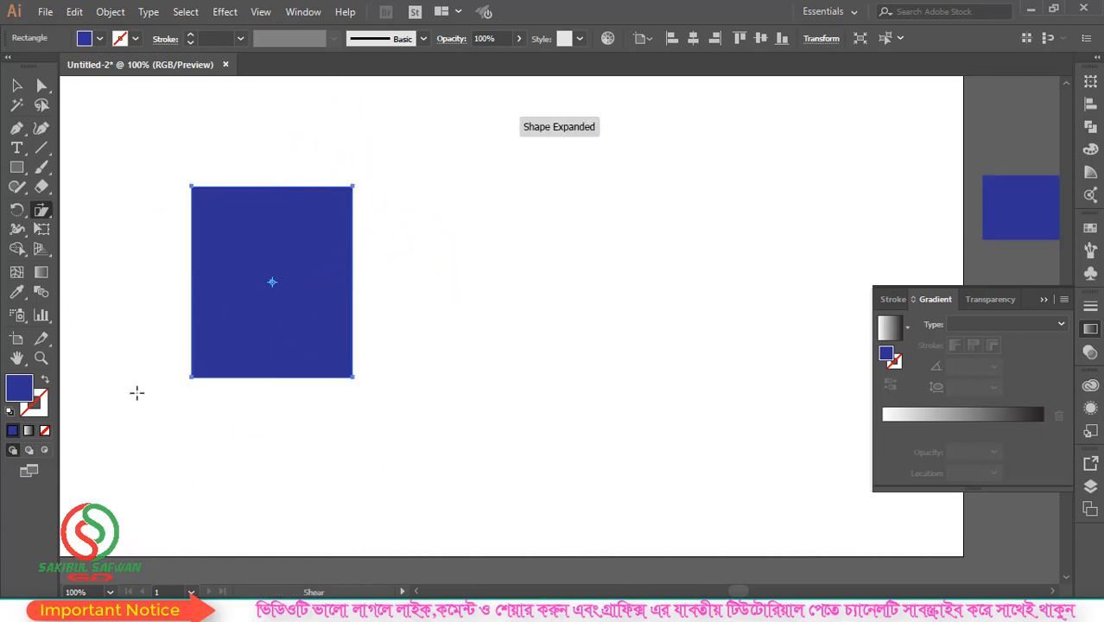
Step: Nudge the rectangle slightly down and right, and make a copy of it sheared to the right about its lower edge
{"action": "left_click", "coordinate": [17, 85]}
{"action": "left_click_drag", "start_coordinate": [291, 254], "coordinate": [300, 276]}
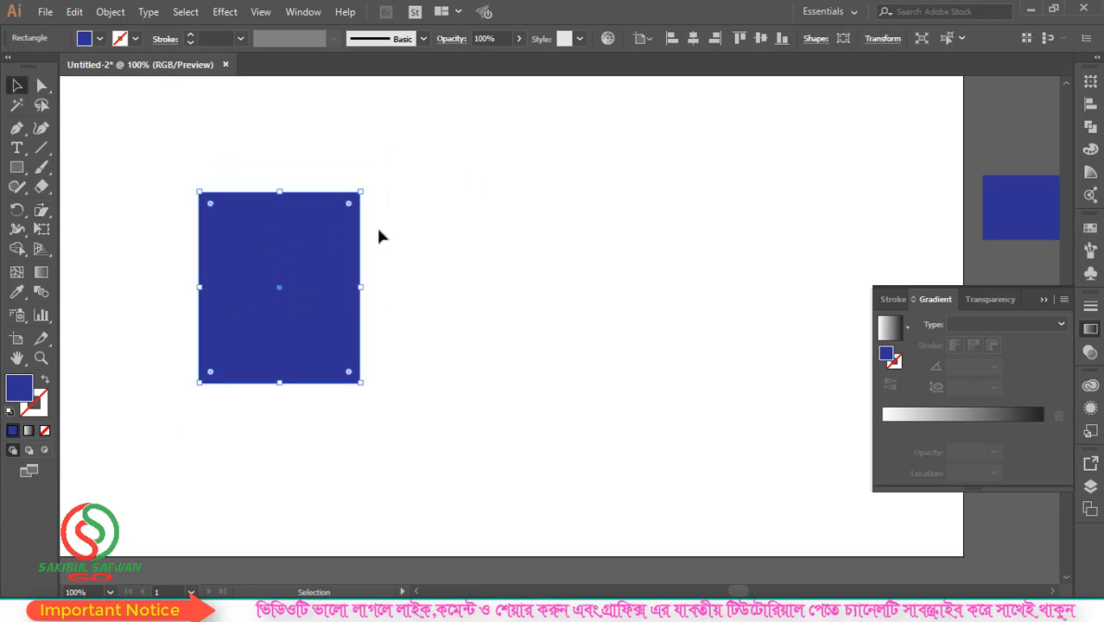
{"action": "left_click_drag", "start_coordinate": [42, 210], "coordinate": [46, 229]}
{"action": "mouse_move", "coordinate": [362, 192]}
{"action": "left_mouse_down"}
{"action": "mouse_move", "coordinate": [387, 249]}
{"action": "mouse_move", "coordinate": [338, 246]}
{"action": "mouse_move", "coordinate": [378, 231]}
{"action": "mouse_move", "coordinate": [466, 279]}
{"action": "mouse_move", "coordinate": [431, 232]}
{"action": "mouse_move", "coordinate": [342, 235]}
{"action": "mouse_move", "coordinate": [388, 209]}
{"action": "mouse_move", "coordinate": [393, 176]}
{"action": "mouse_move", "coordinate": [365, 254]}
{"action": "mouse_move", "coordinate": [394, 291]}
{"action": "mouse_move", "coordinate": [447, 208]}
{"action": "mouse_move", "coordinate": [387, 184]}
{"action": "mouse_move", "coordinate": [362, 191]}
{"action": "left_mouse_up"}
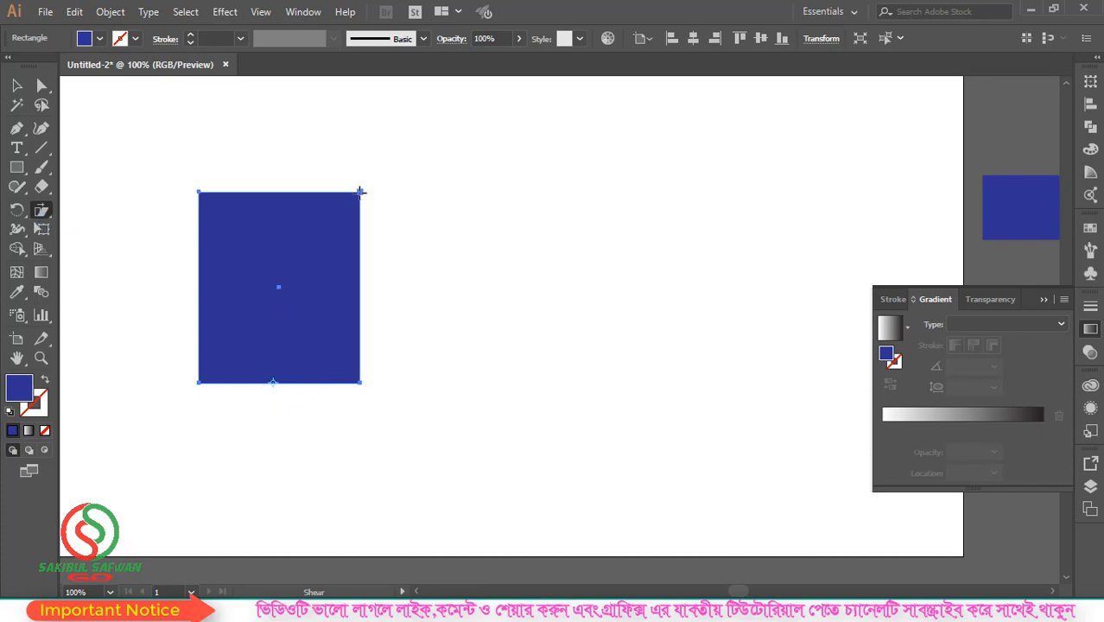
{"action": "left_click_drag", "start_coordinate": [361, 191], "coordinate": [526, 203]}
{"action": "left_click", "coordinate": [17, 86]}
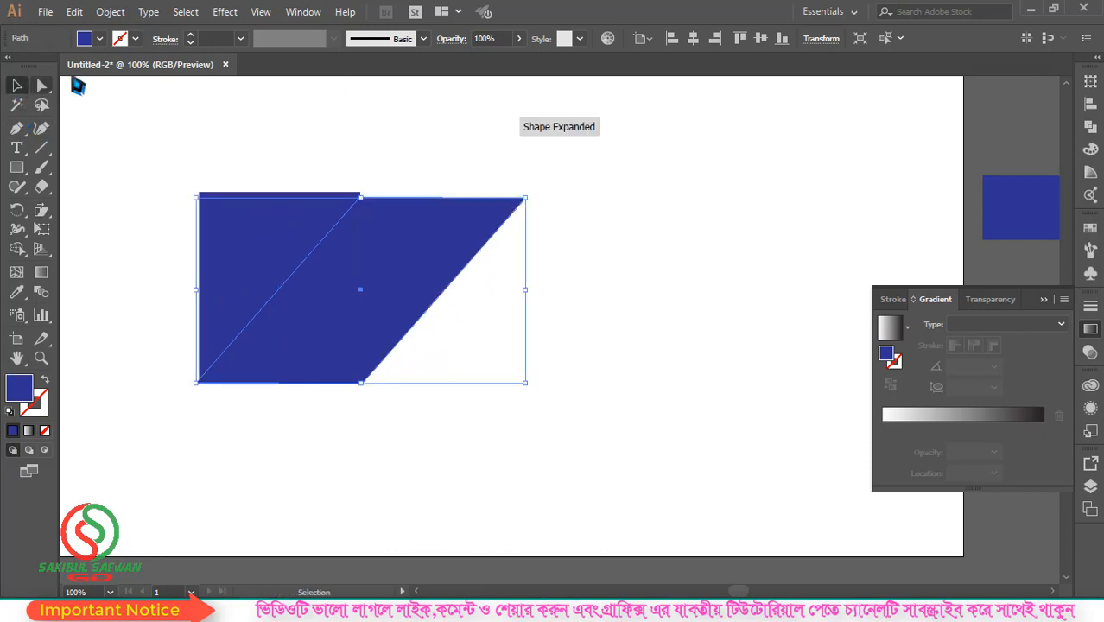
Step: Fill the sheared copy with a near-black colour and deselect it
{"action": "double_click", "coordinate": [24, 395]}
{"action": "left_click_drag", "start_coordinate": [522, 323], "coordinate": [544, 394]}
{"action": "left_click", "coordinate": [698, 211]}
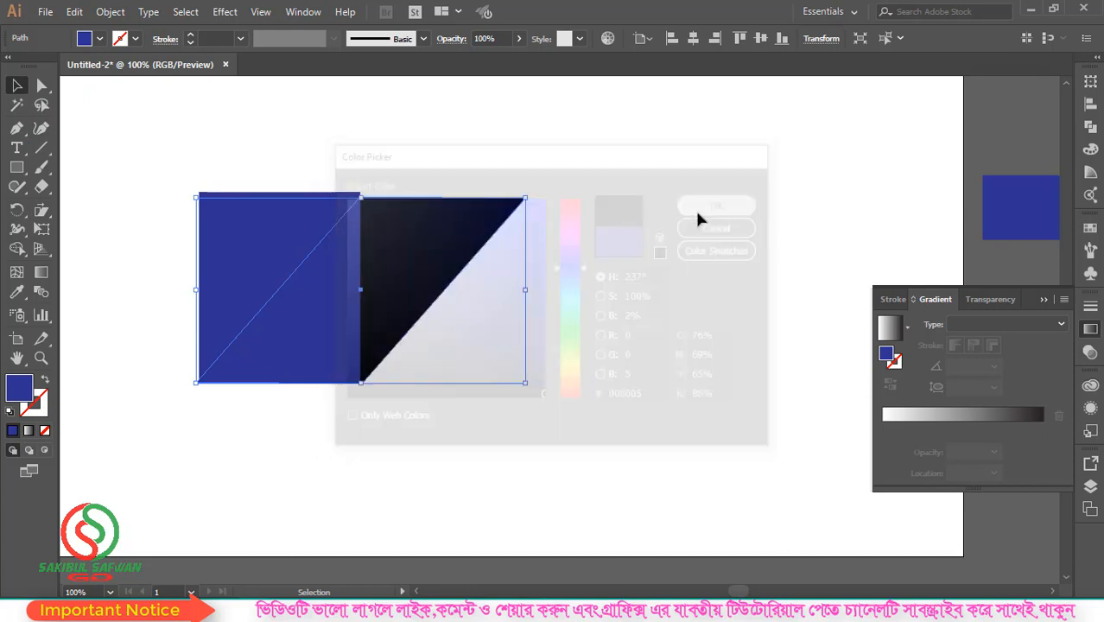
{"action": "left_click", "coordinate": [610, 168]}
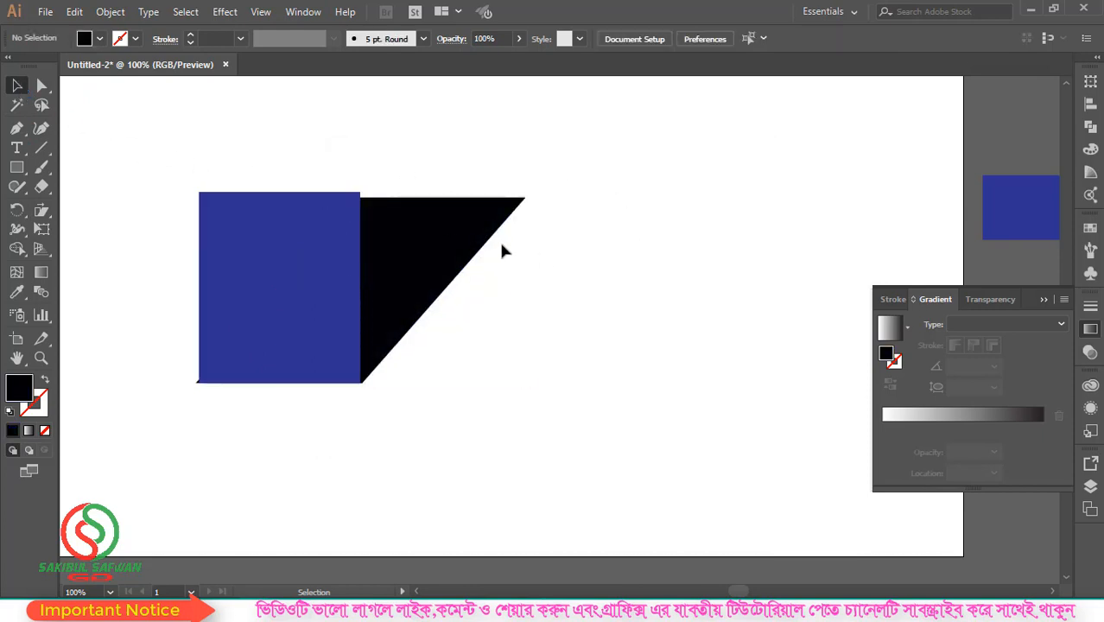
Step: Move the dark blue rectangle together with its black sheared copy to the artboard's right edge
{"action": "scroll", "coordinate": [497, 243], "scroll_direction": "down", "scroll_amount": 2}
{"action": "scroll", "coordinate": [441, 232], "scroll_direction": "up", "scroll_amount": 3}
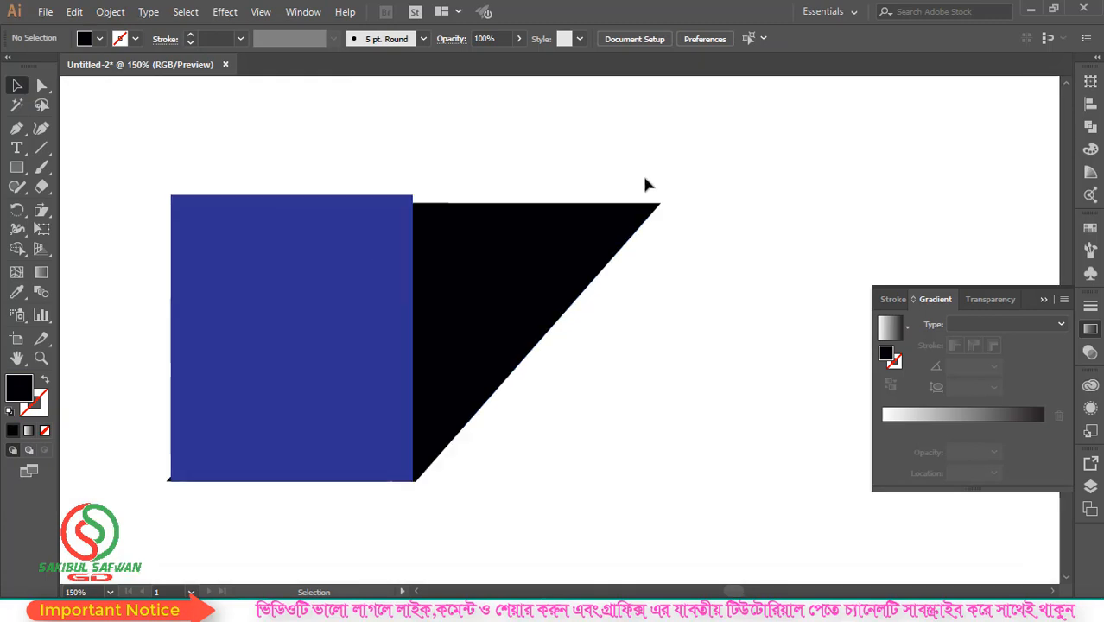
{"action": "left_click_drag", "start_coordinate": [645, 178], "coordinate": [192, 438]}
{"action": "scroll", "coordinate": [234, 300], "scroll_direction": "down", "scroll_amount": 3}
{"action": "left_click_drag", "start_coordinate": [261, 321], "coordinate": [514, 294]}
Step: Draw a black square with the Rectangle tool in the artboard's empty lower left area
{"action": "left_click_drag", "start_coordinate": [41, 229], "coordinate": [97, 242]}
{"action": "left_click_drag", "start_coordinate": [17, 167], "coordinate": [57, 170]}
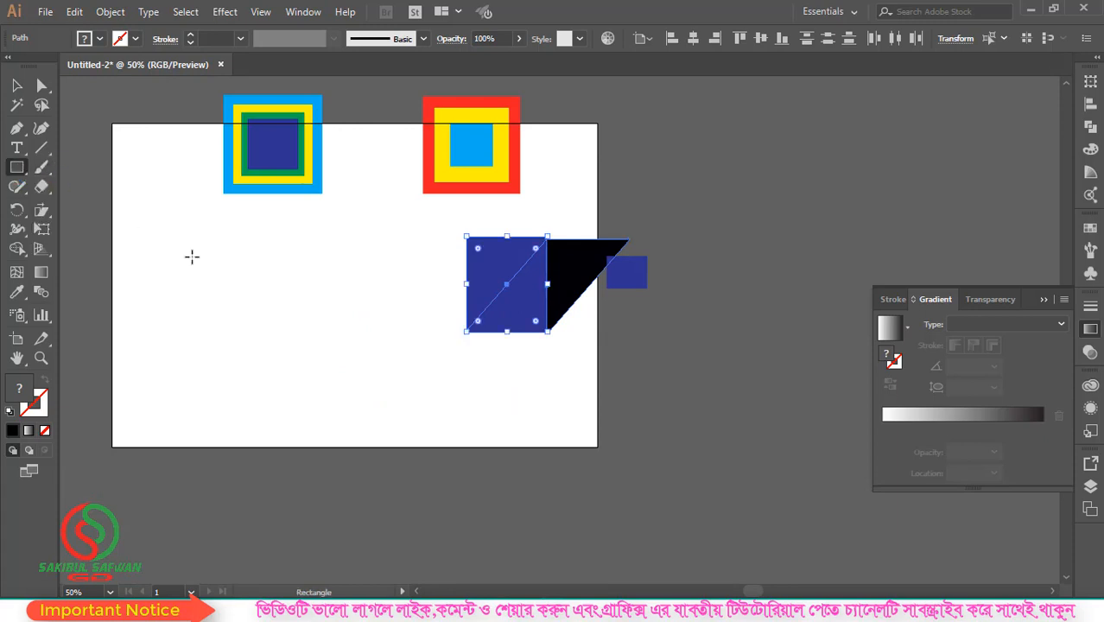
{"action": "left_click_drag", "start_coordinate": [231, 293], "coordinate": [338, 399]}
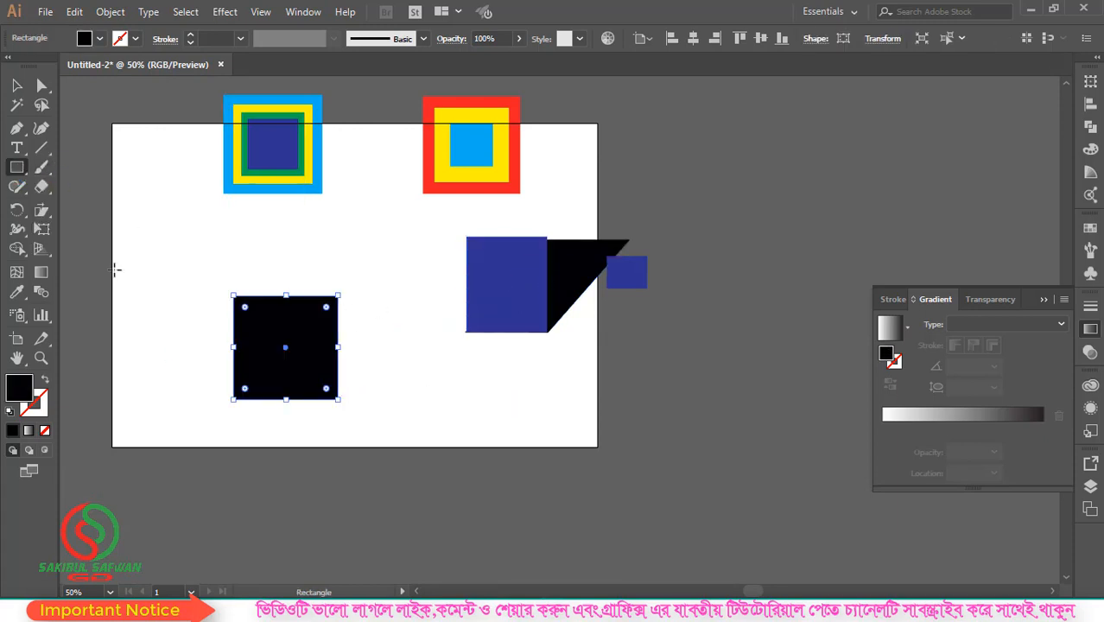
Step: Try shearing the black square about its centre in different directions with the Shear tool, and undo each shear
{"action": "left_click", "coordinate": [41, 209]}
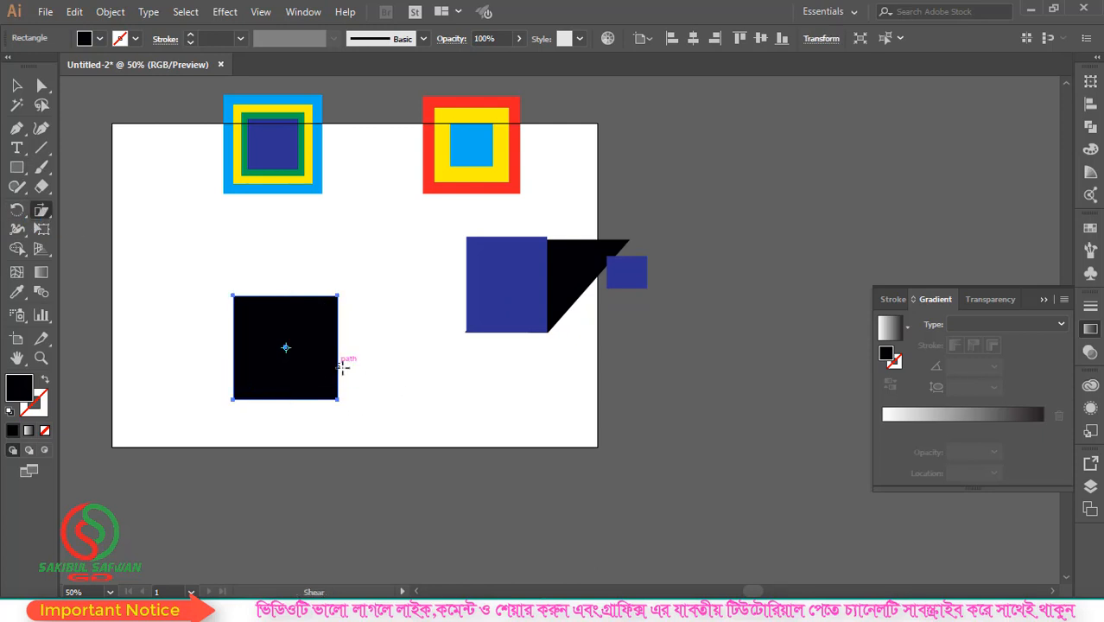
{"action": "left_click_drag", "start_coordinate": [338, 364], "coordinate": [375, 359]}
{"action": "key", "text": "ctrl+z"}
{"action": "left_click_drag", "start_coordinate": [339, 400], "coordinate": [295, 429]}
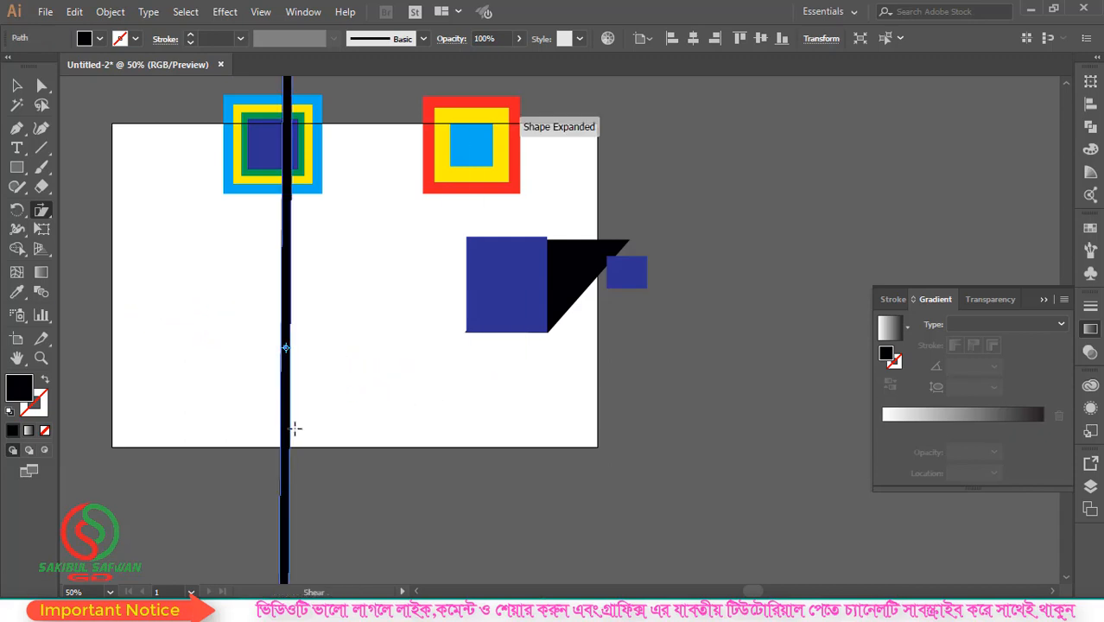
{"action": "scroll", "coordinate": [257, 254], "scroll_direction": "down", "scroll_amount": 1}
{"action": "key", "text": "ctrl+z"}
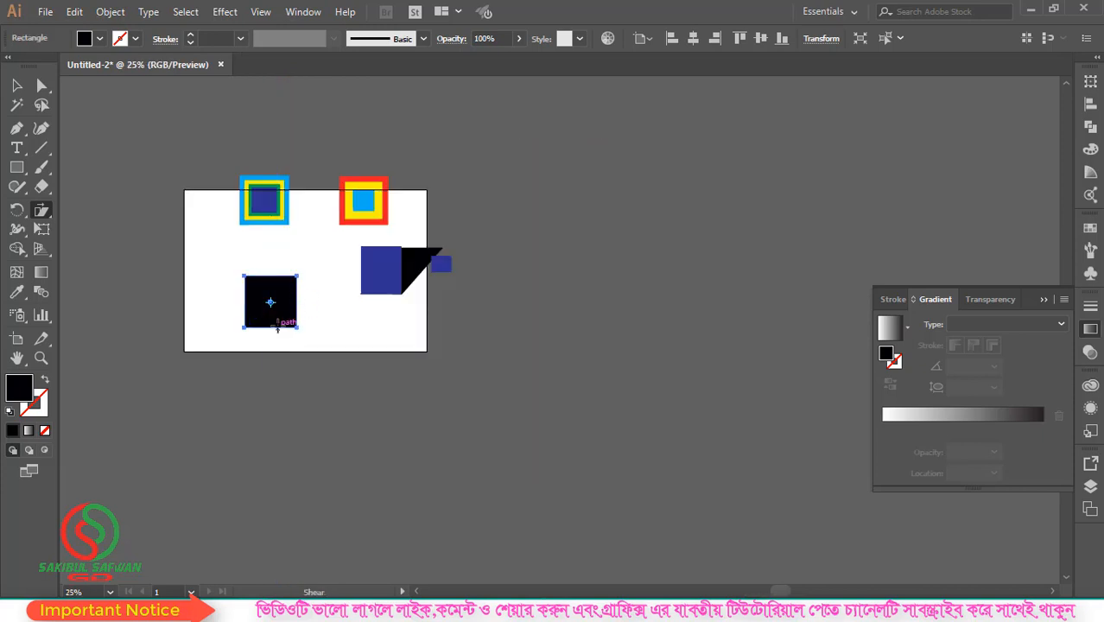
{"action": "left_click_drag", "start_coordinate": [297, 299], "coordinate": [275, 288]}
{"action": "scroll", "coordinate": [275, 288], "scroll_direction": "up", "scroll_amount": 3}
{"action": "scroll", "coordinate": [275, 288], "scroll_direction": "up", "scroll_amount": 1}
{"action": "key", "text": "ctrl+z"}
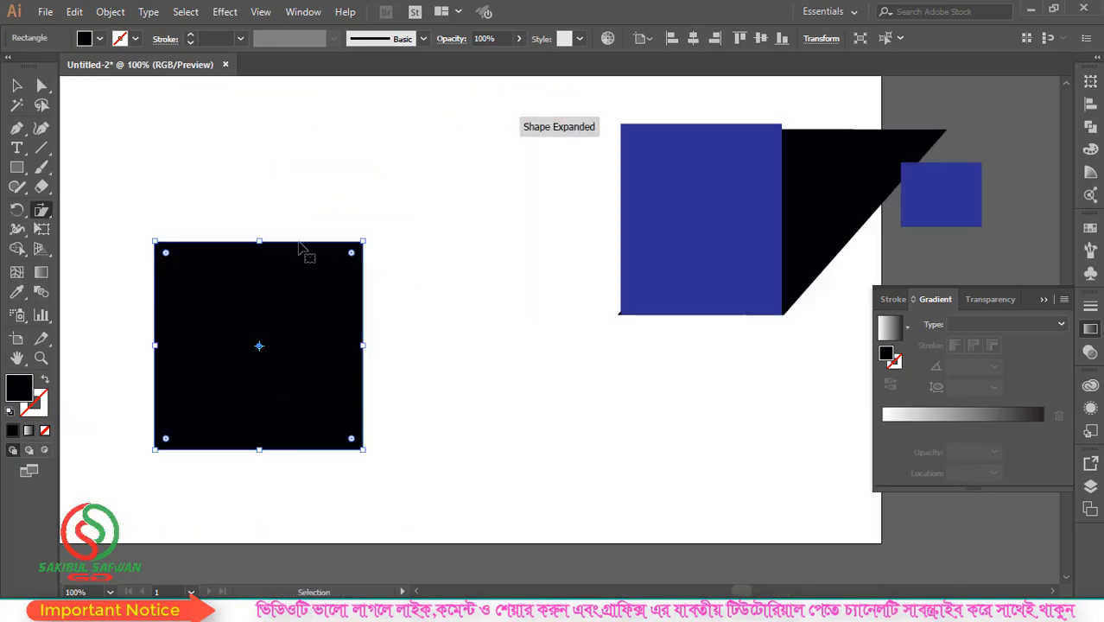
Step: Move the black square right so that it overlaps the dark blue rectangle's lower left part
{"action": "left_click", "coordinate": [17, 87]}
{"action": "scroll", "coordinate": [285, 224], "scroll_direction": "down", "scroll_amount": 1}
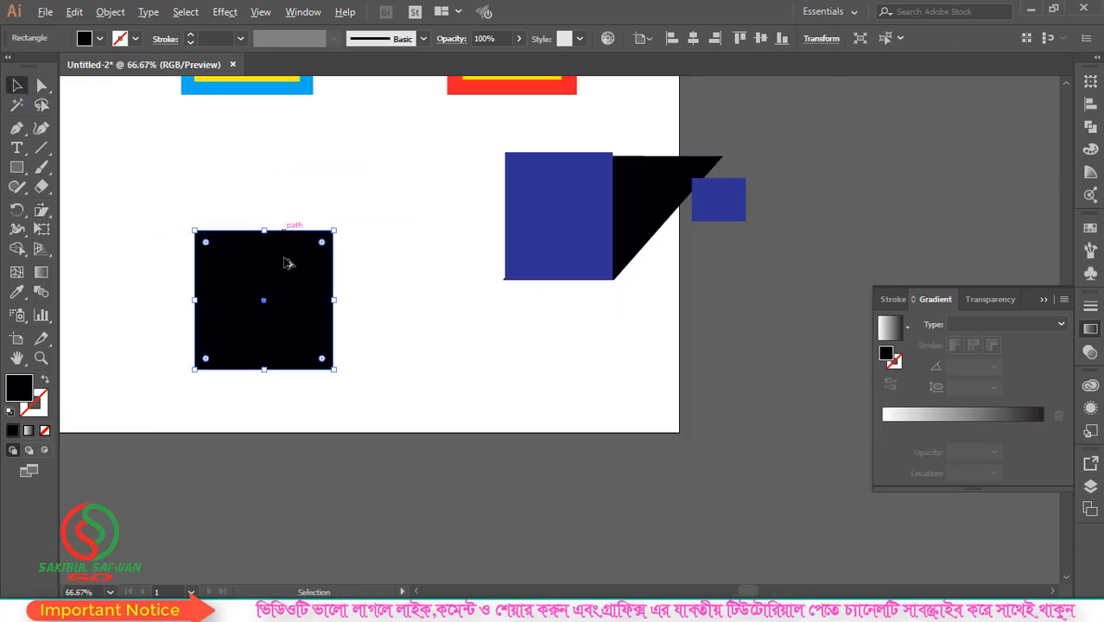
{"action": "left_click_drag", "start_coordinate": [291, 246], "coordinate": [510, 220]}
Step: Draw a horizontal line in the empty area beside the black square and set its stroke weight to 10 pt
{"action": "left_click", "coordinate": [43, 229]}
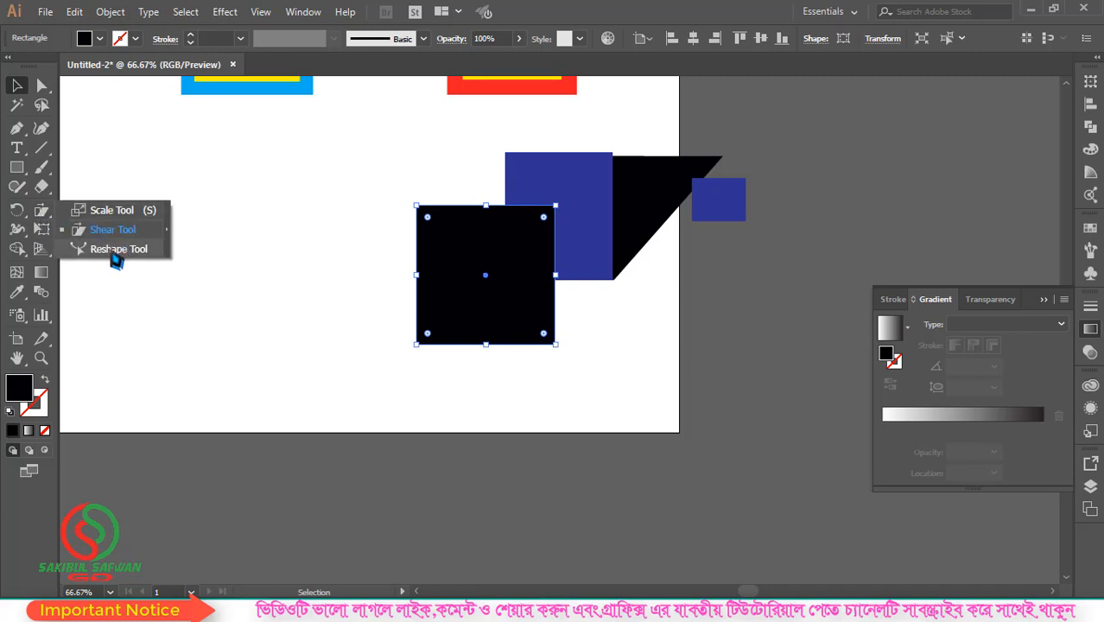
{"action": "left_click", "coordinate": [40, 147]}
{"action": "left_click_drag", "start_coordinate": [132, 215], "coordinate": [368, 215]}
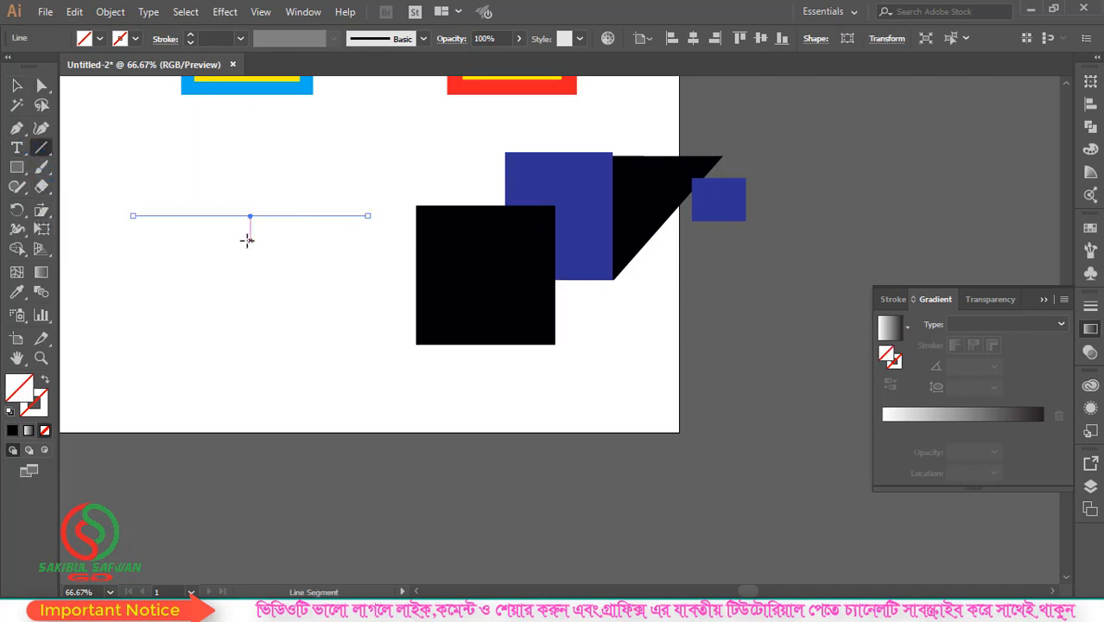
{"action": "left_click", "coordinate": [210, 38]}
{"action": "type", "text": "10"}
{"action": "key", "text": "Return"}
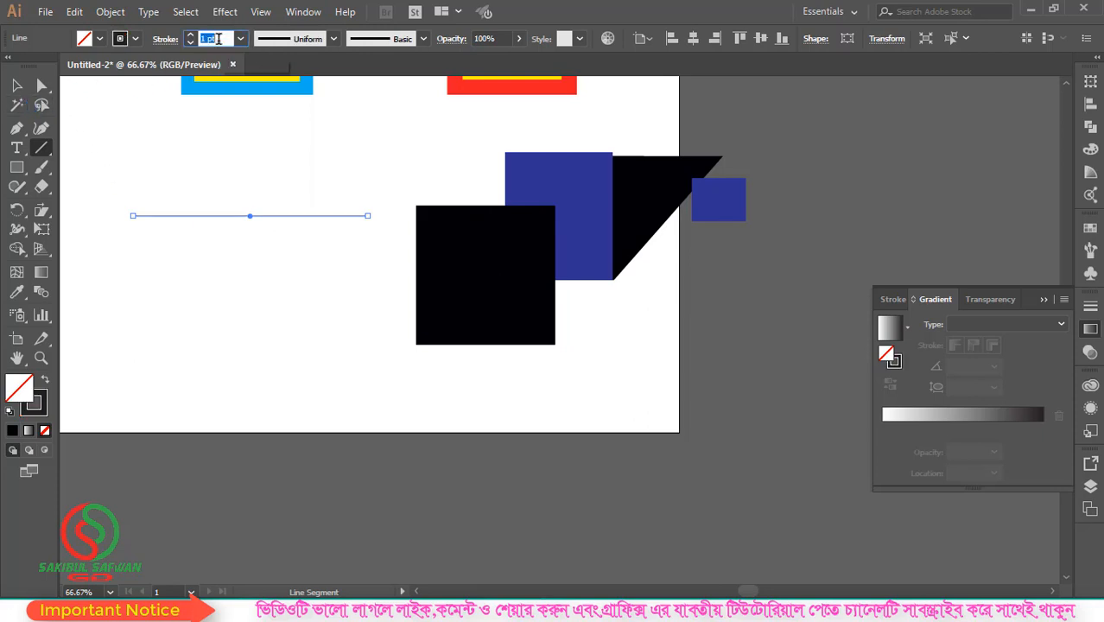
Step: Bend the middle of the line downward into a smooth arc with the Reshape tool
{"action": "left_click", "coordinate": [17, 84]}
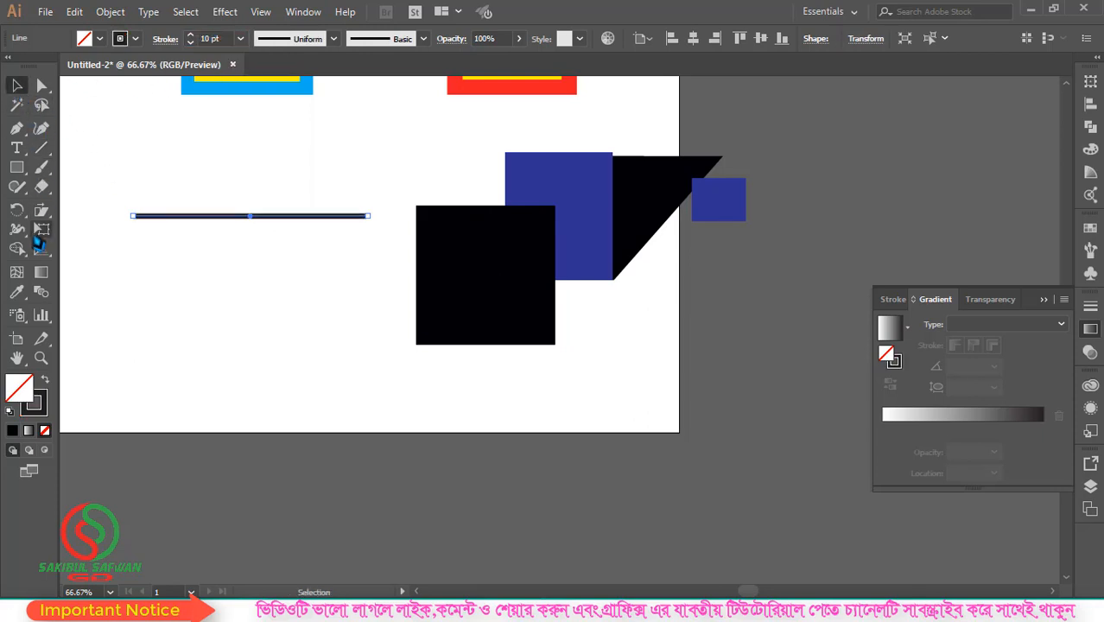
{"action": "left_click_drag", "start_coordinate": [43, 224], "coordinate": [99, 250]}
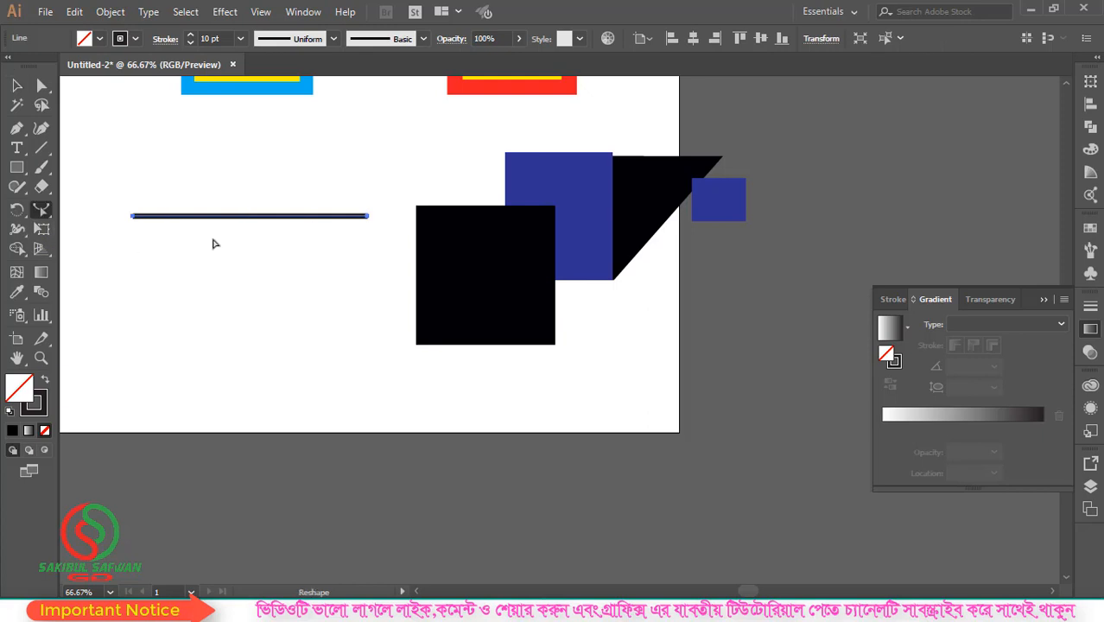
{"action": "left_click_drag", "start_coordinate": [251, 222], "coordinate": [245, 280]}
Step: Reshape the arc into a wavy curve by pulling several points along it up, down and sideways
{"action": "scroll", "coordinate": [237, 277], "scroll_direction": "up", "scroll_amount": 1}
{"action": "scroll", "coordinate": [406, 251], "scroll_direction": "up", "scroll_amount": 1}
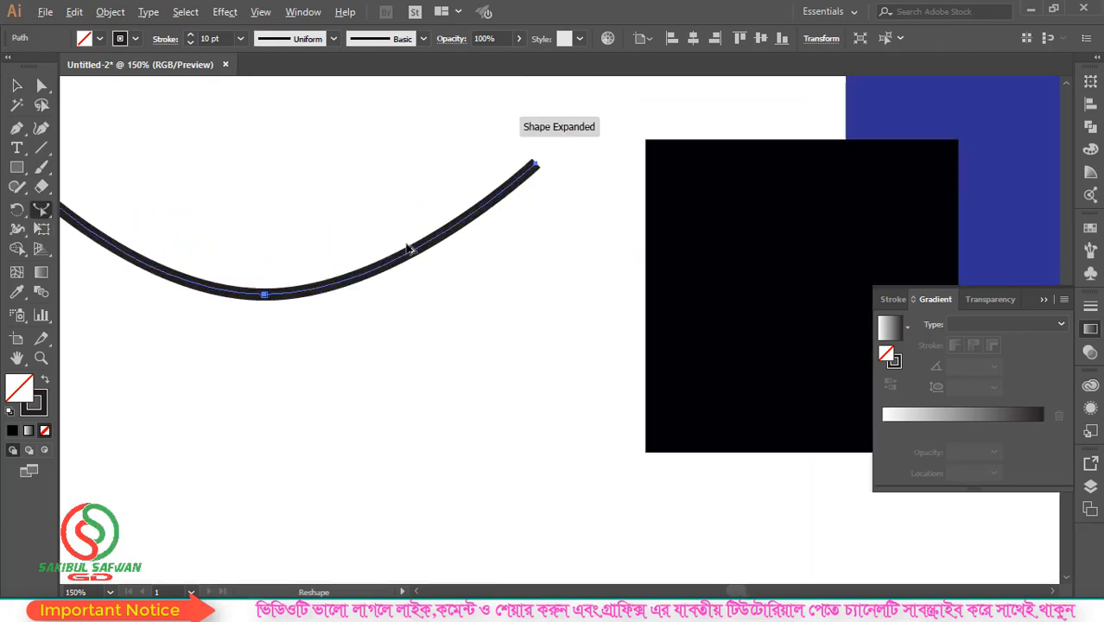
{"action": "scroll", "coordinate": [239, 229], "scroll_direction": "down", "scroll_amount": 2}
{"action": "scroll", "coordinate": [326, 222], "scroll_direction": "up", "scroll_amount": 1}
{"action": "scroll", "coordinate": [326, 222], "scroll_direction": "up", "scroll_amount": 1}
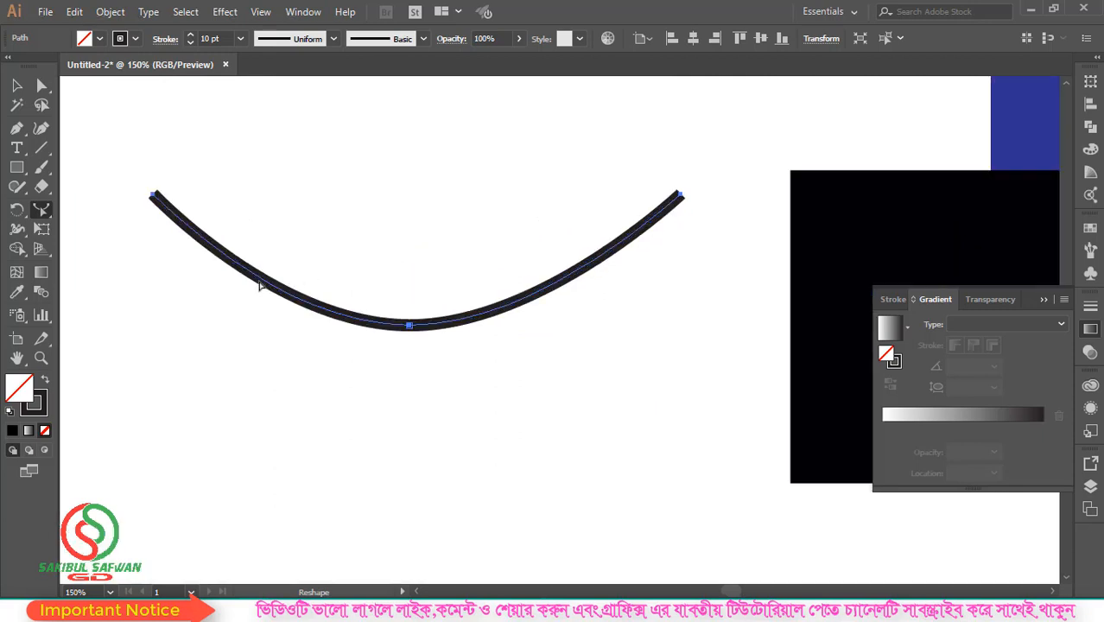
{"action": "left_click_drag", "start_coordinate": [268, 272], "coordinate": [292, 196]}
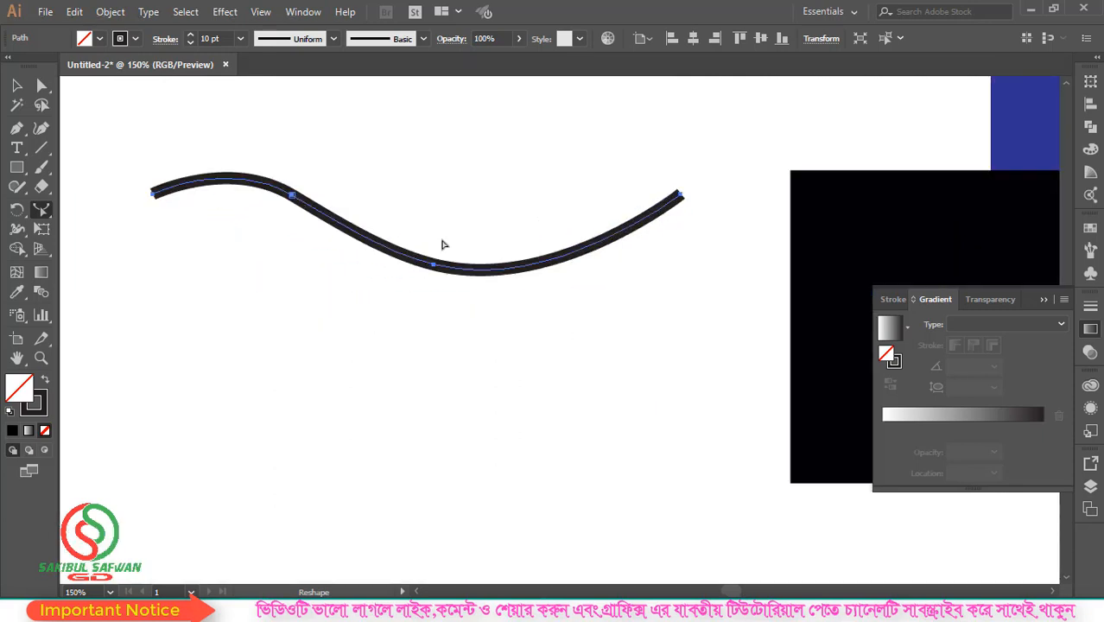
{"action": "left_click_drag", "start_coordinate": [569, 260], "coordinate": [563, 314]}
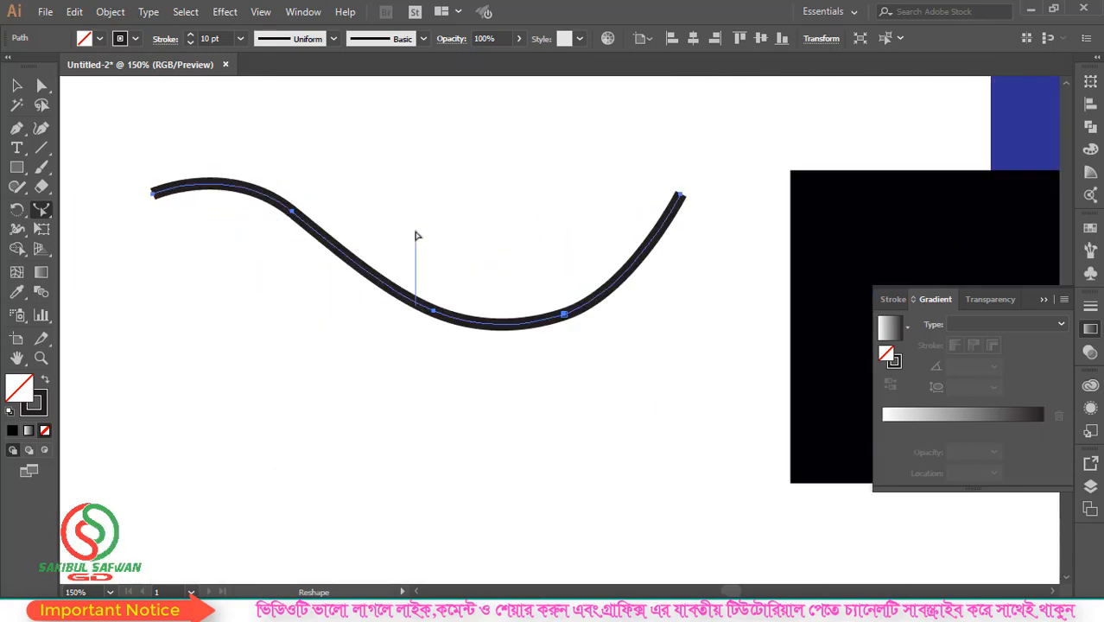
{"action": "left_click_drag", "start_coordinate": [388, 289], "coordinate": [407, 191]}
{"action": "left_click_drag", "start_coordinate": [435, 317], "coordinate": [364, 359]}
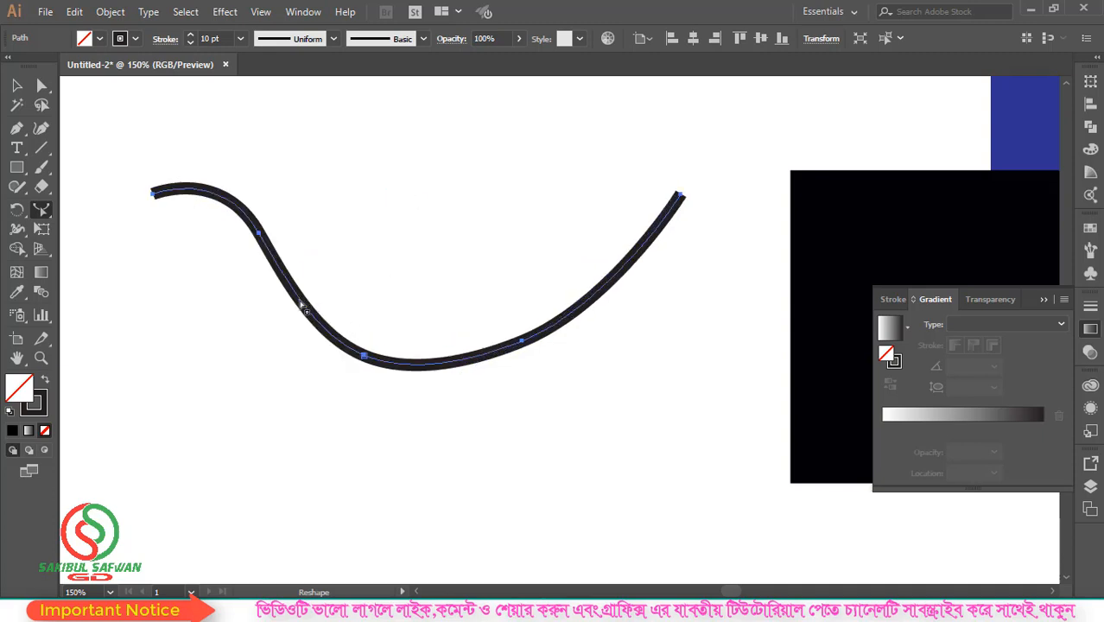
{"action": "left_click_drag", "start_coordinate": [302, 306], "coordinate": [361, 250]}
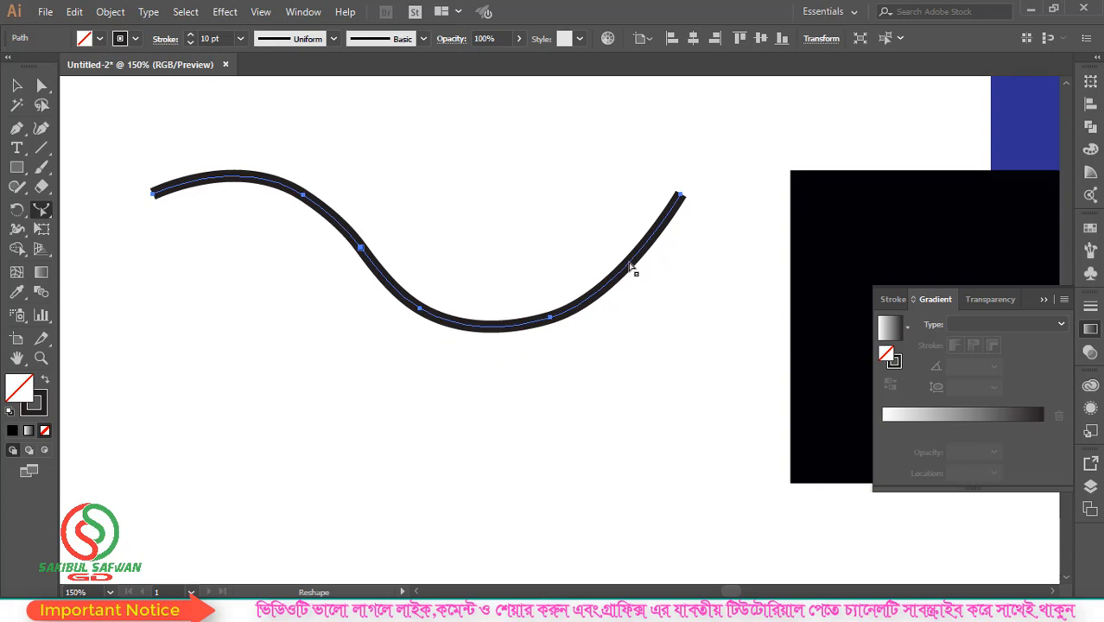
{"action": "left_click_drag", "start_coordinate": [632, 268], "coordinate": [674, 324]}
{"action": "left_click_drag", "start_coordinate": [508, 380], "coordinate": [511, 232]}
{"action": "scroll", "coordinate": [302, 202], "scroll_direction": "down", "scroll_amount": 3}
{"action": "scroll", "coordinate": [296, 223], "scroll_direction": "up", "scroll_amount": 2}
{"action": "scroll", "coordinate": [296, 223], "scroll_direction": "up", "scroll_amount": 2}
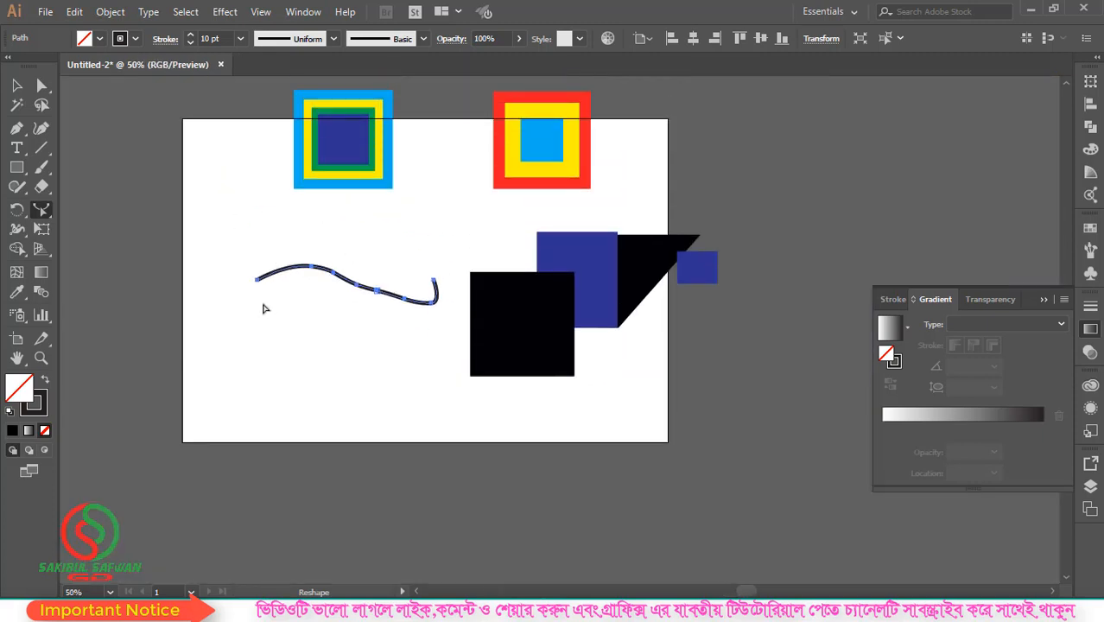
{"action": "scroll", "coordinate": [313, 330], "scroll_direction": "up", "scroll_amount": 1}
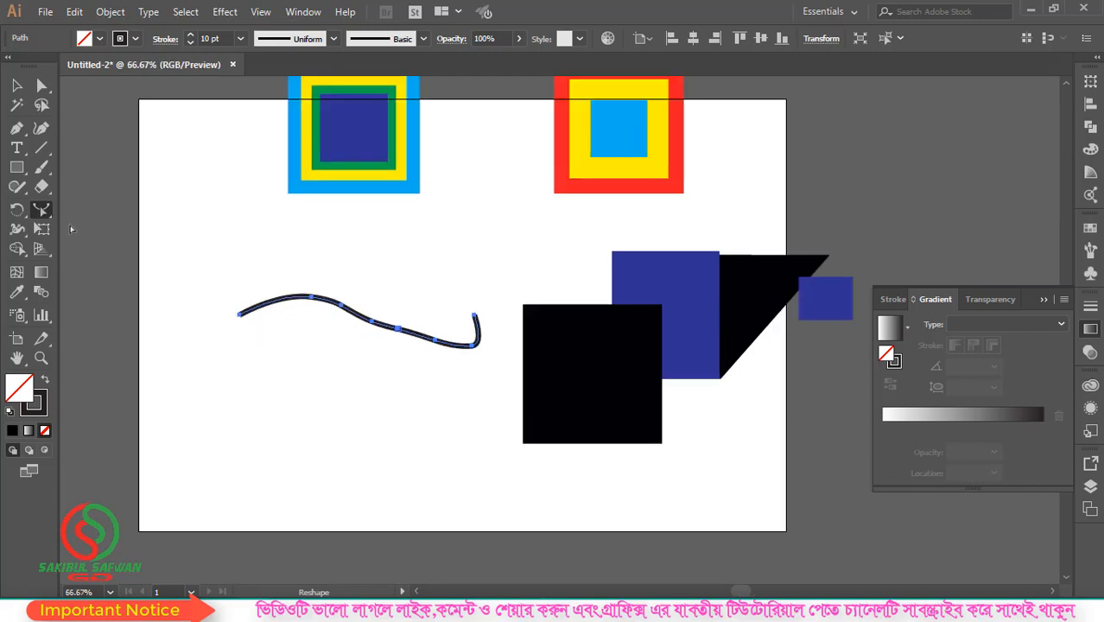
{"action": "left_click_drag", "start_coordinate": [41, 209], "coordinate": [105, 251]}
{"action": "key", "text": "v"}
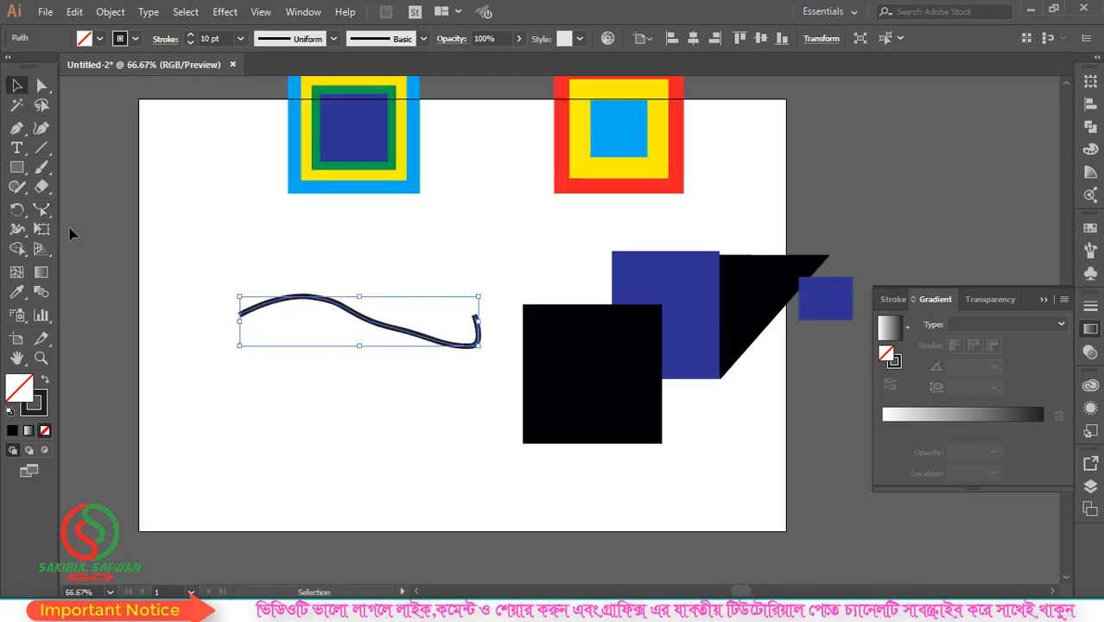
{"action": "left_click_drag", "start_coordinate": [41, 210], "coordinate": [110, 216]}
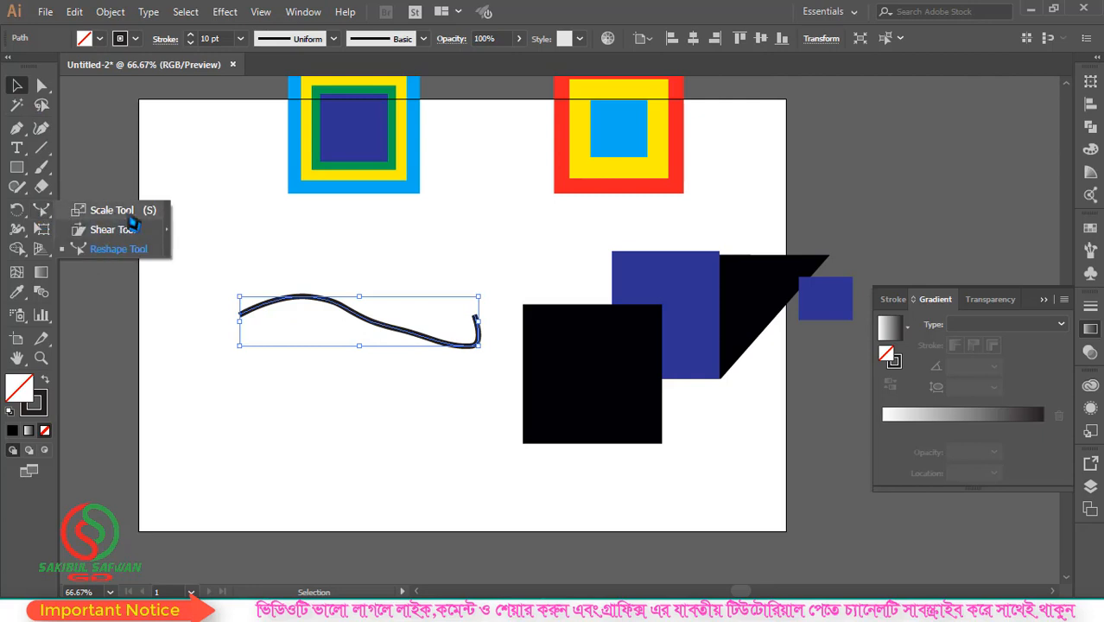
{"action": "left_click_drag", "start_coordinate": [130, 218], "coordinate": [129, 218]}
{"action": "key", "text": "v"}
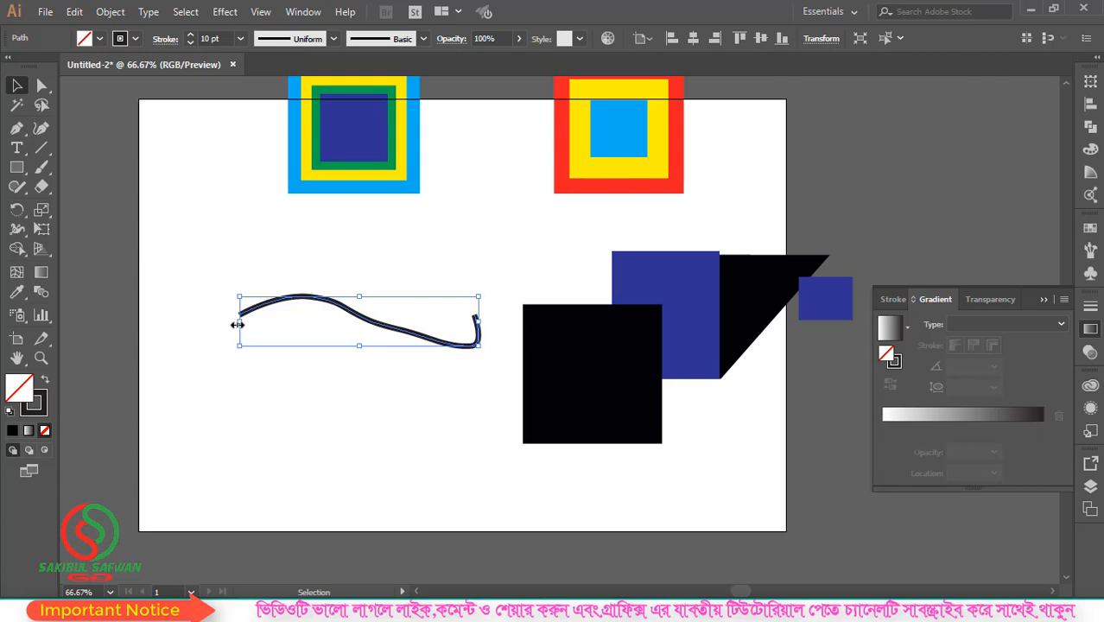